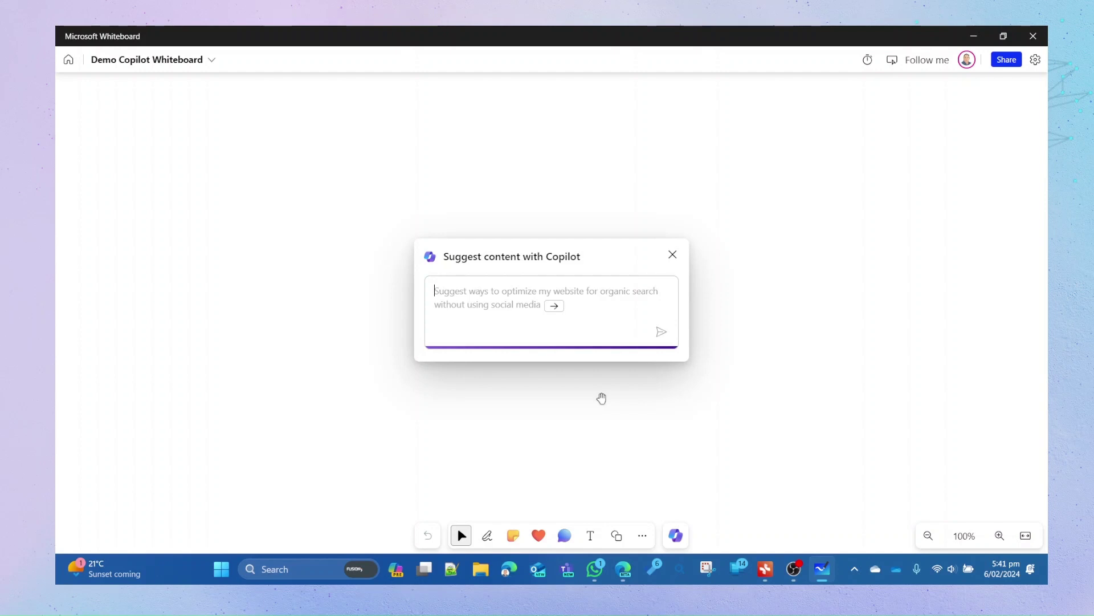
Ask Copilot for ideas on 'A workshop for rolling out Dynamics 365 sales to a new organisation.'
text(A wrodjh)
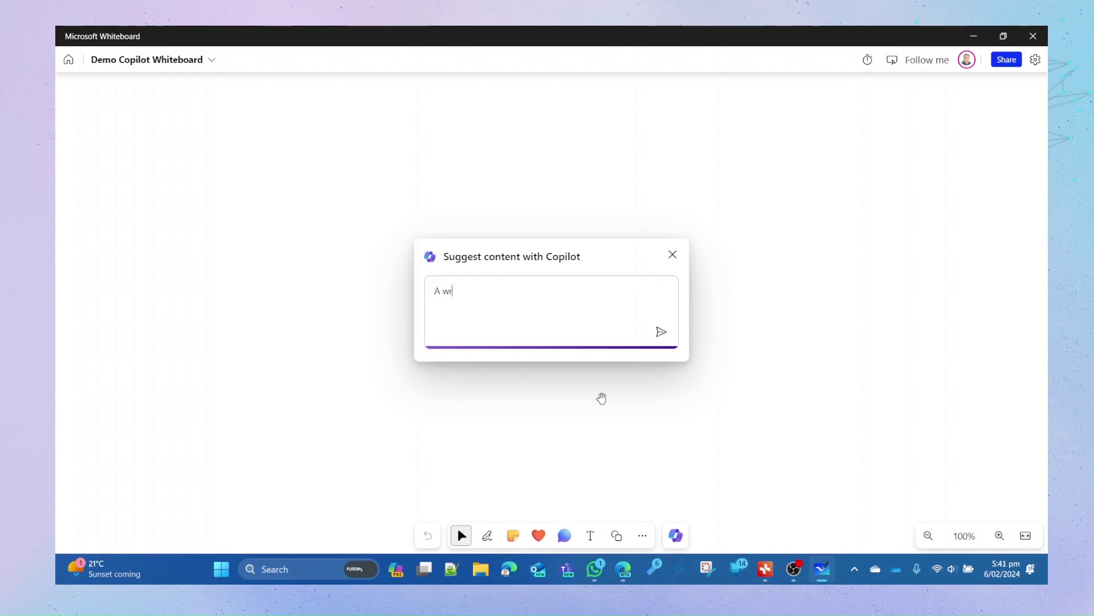
key(BackSpace)
key(BackSpace)
key(BackSpace)
key(BackSpace)
key(BackSpace)
text(orkshop for rollong out)
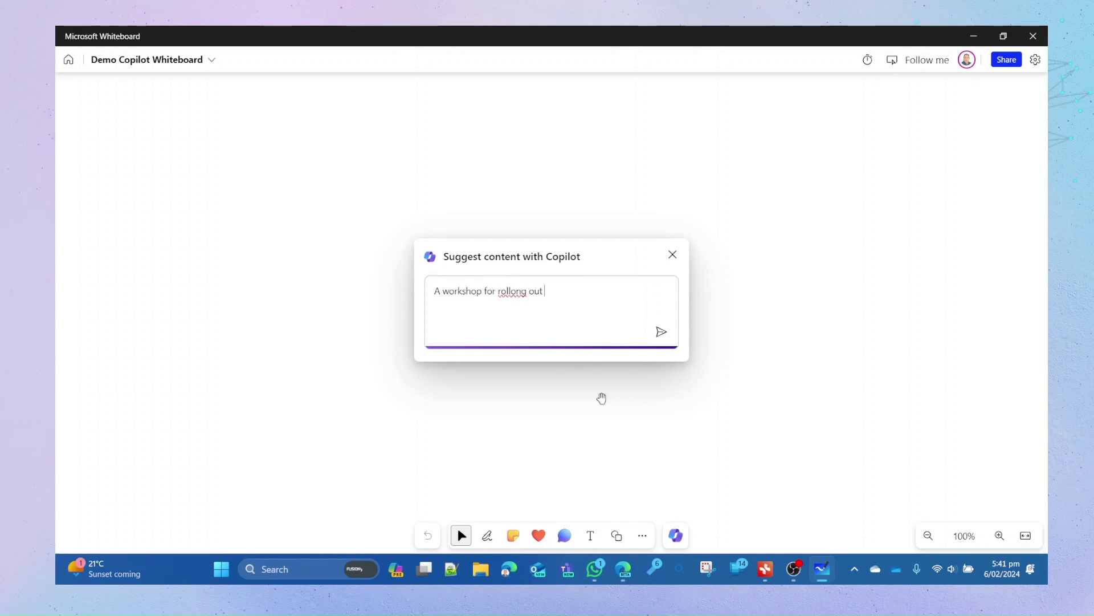
text( dynamics 365 sales to a new orga)
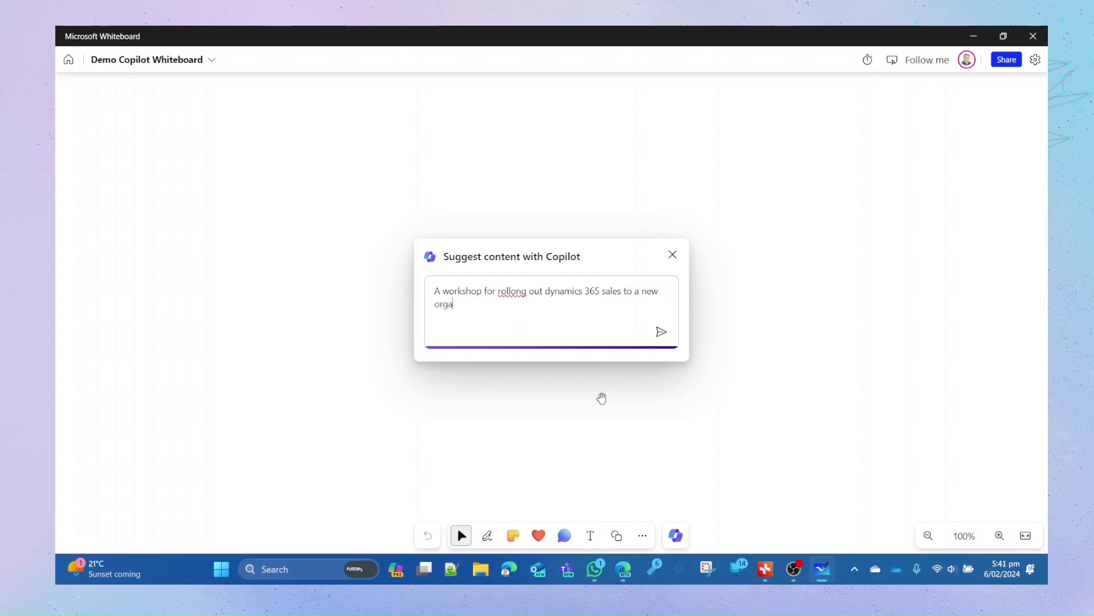
text(isa)
key(BackSpace)
key(BackSpace)
key(BackSpace)
text(nisation)
double_click(517, 290)
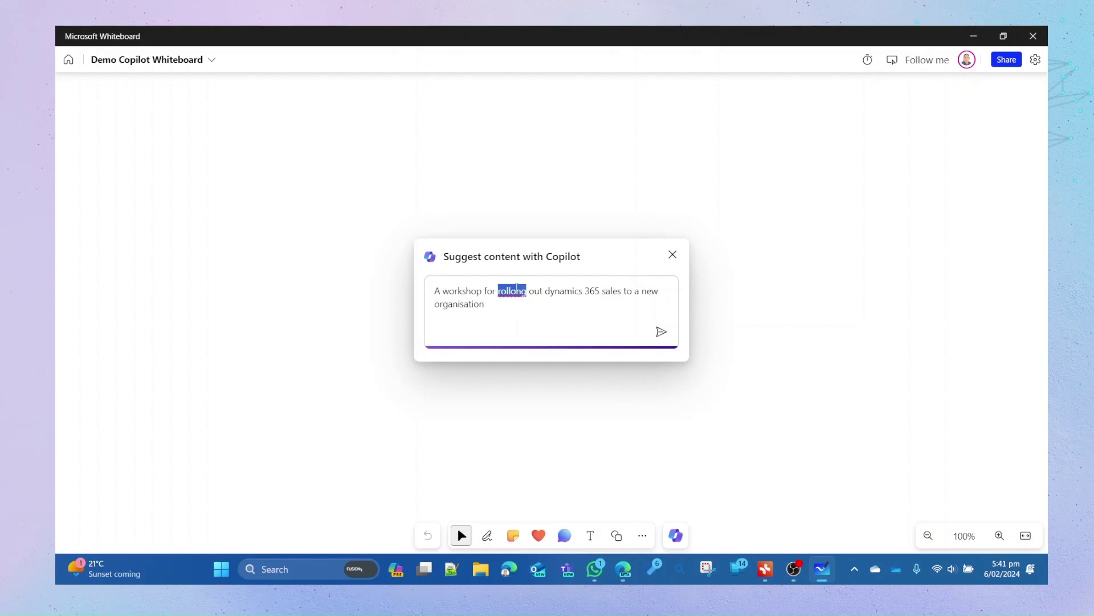
click(520, 291)
double_click(520, 291)
click(520, 291)
key(BackSpace)
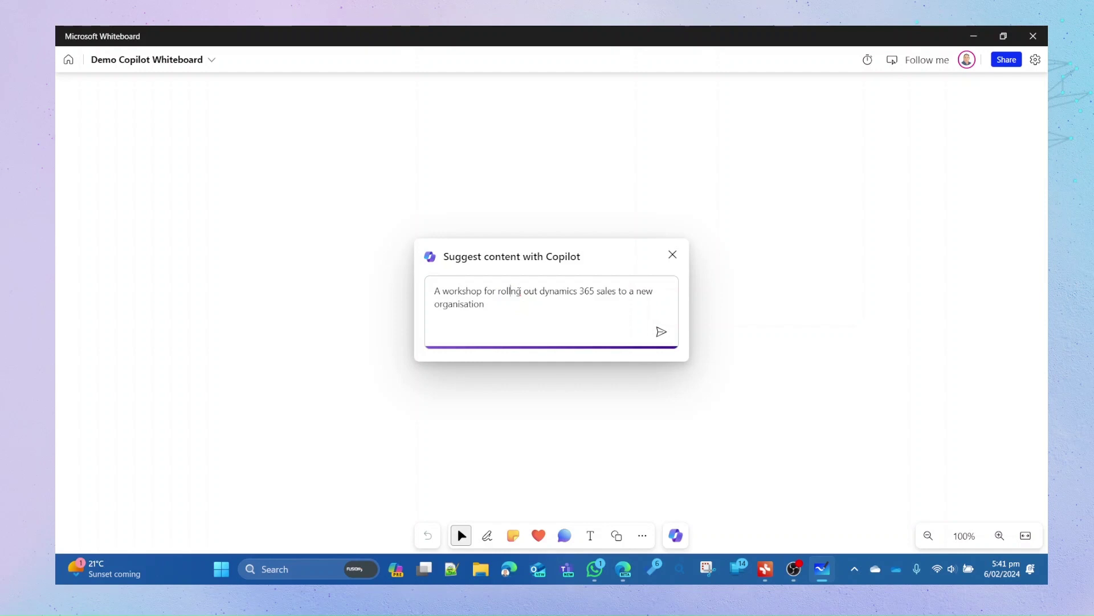
text(ion)
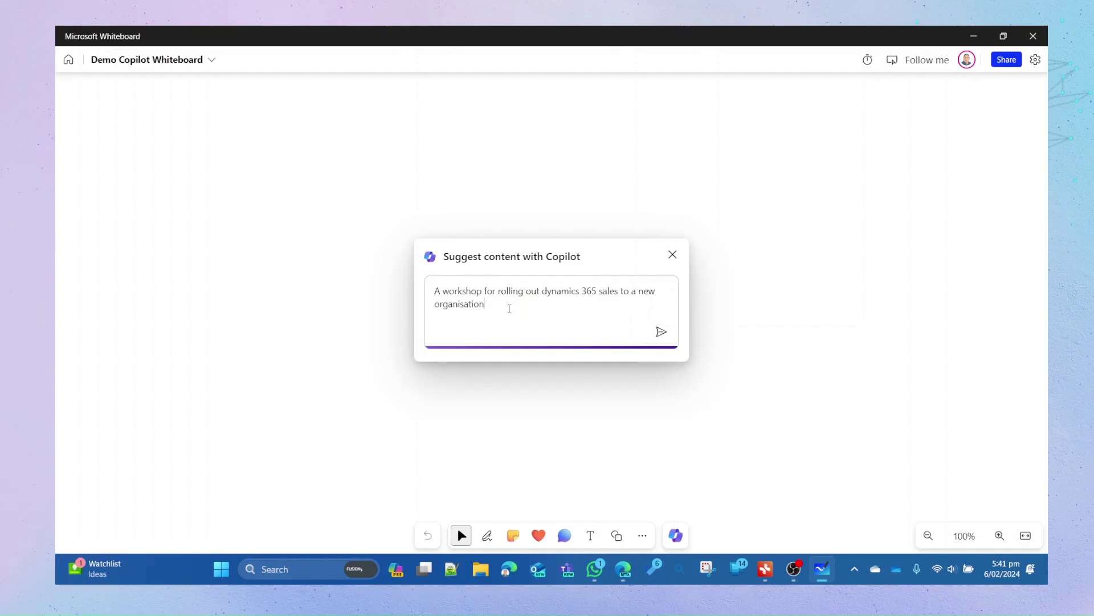
text(.)
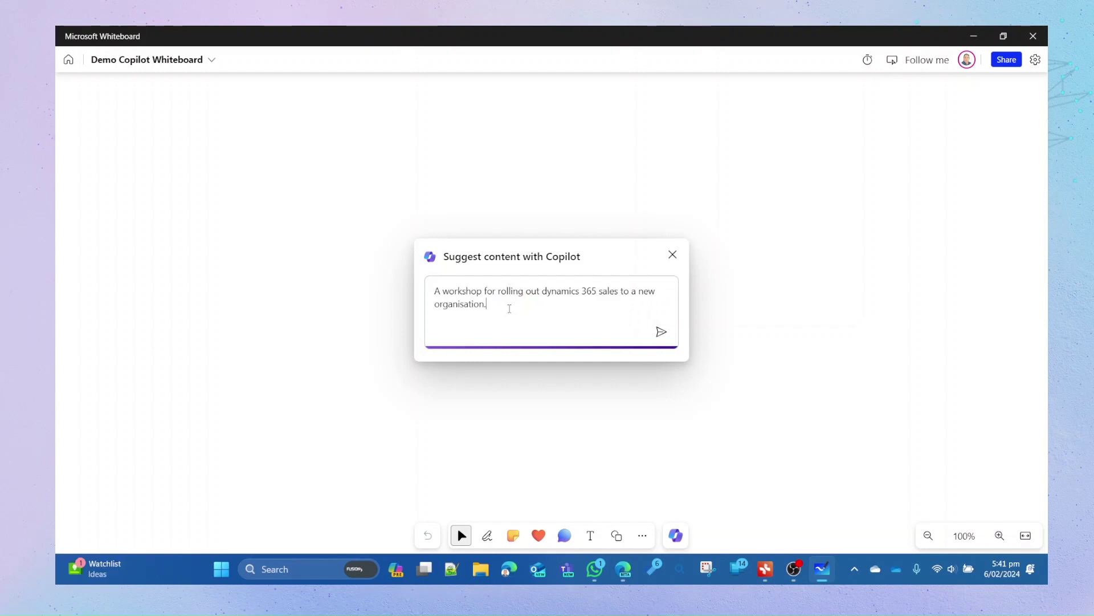
click(662, 333)
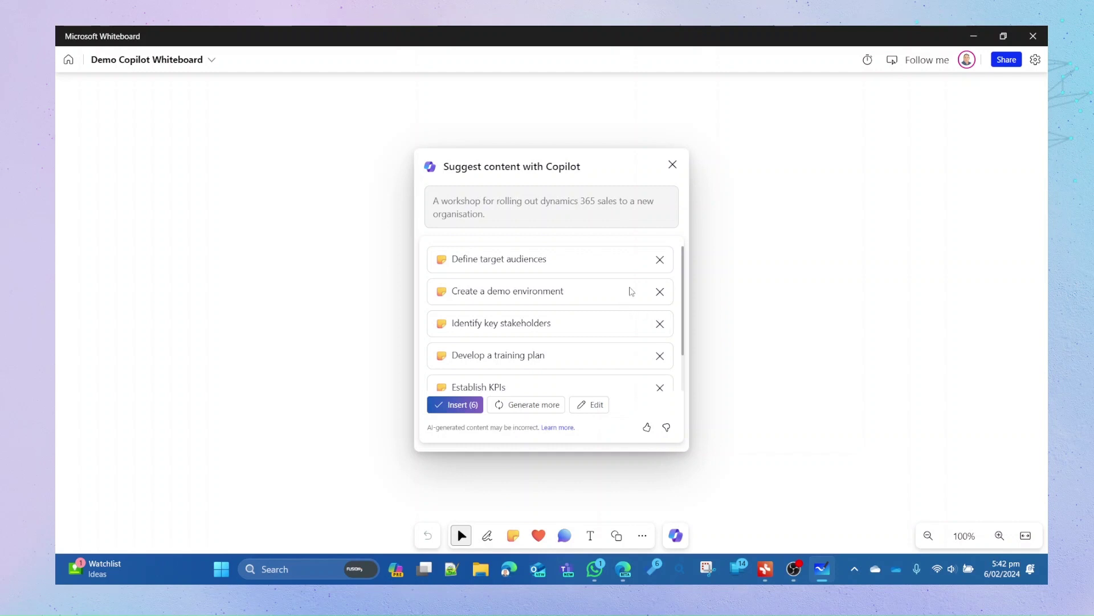
Review the workshop suggestions, generate a second batch, then return to editing the prompt
scroll(551, 268, down, 1)
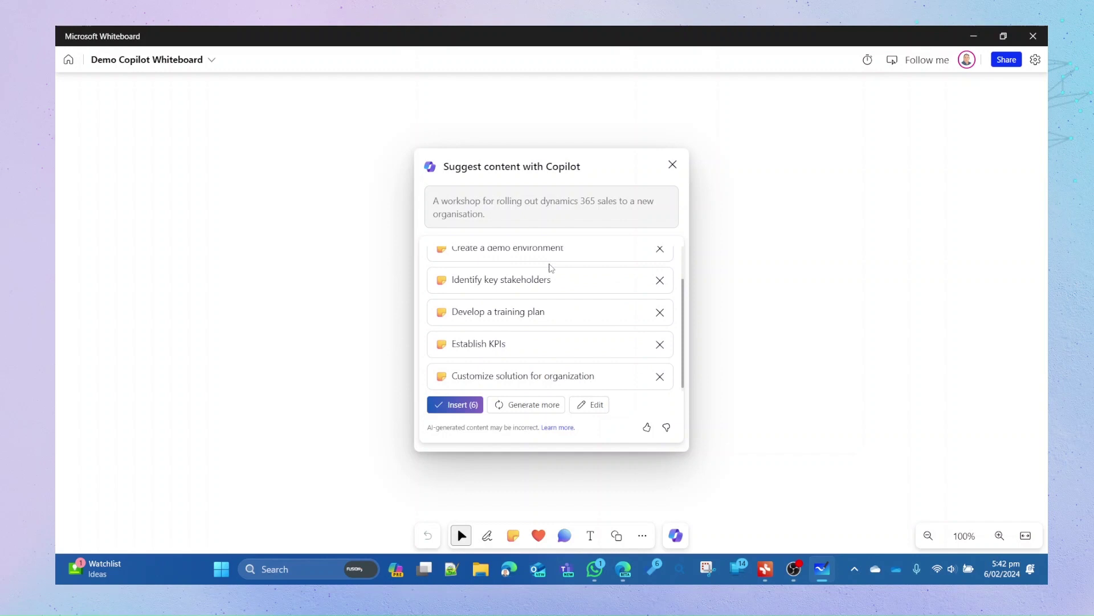
scroll(551, 272, down, 1)
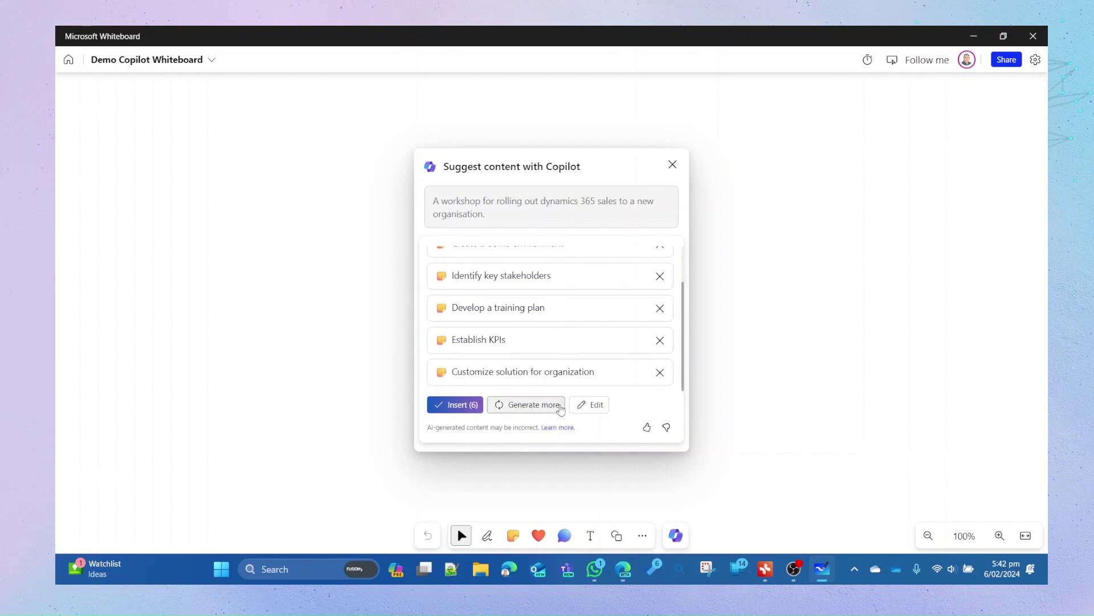
scroll(558, 387, up, 2)
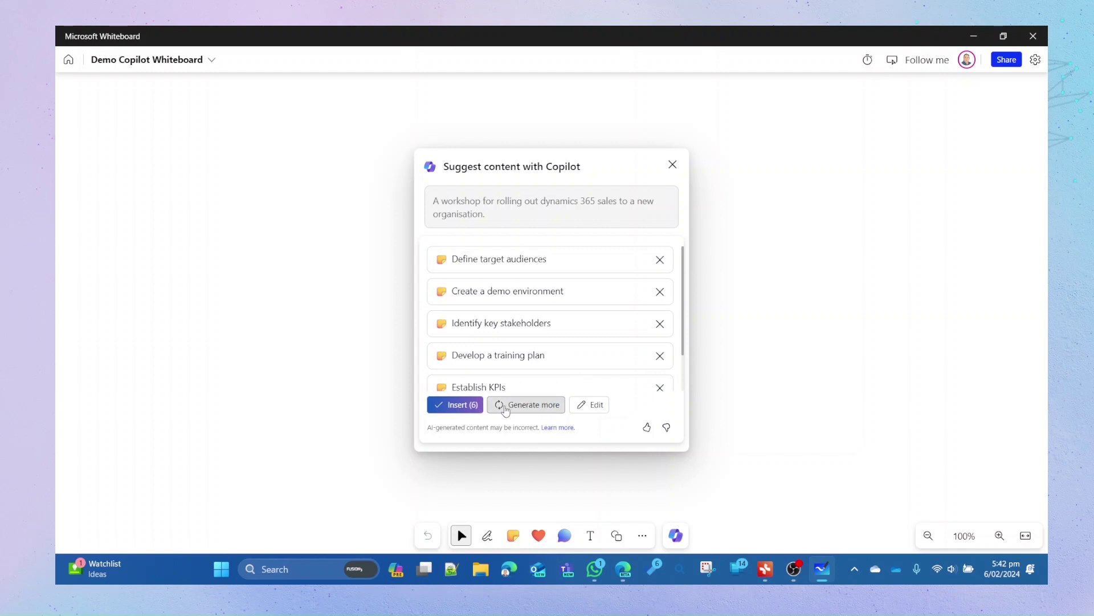
click(505, 406)
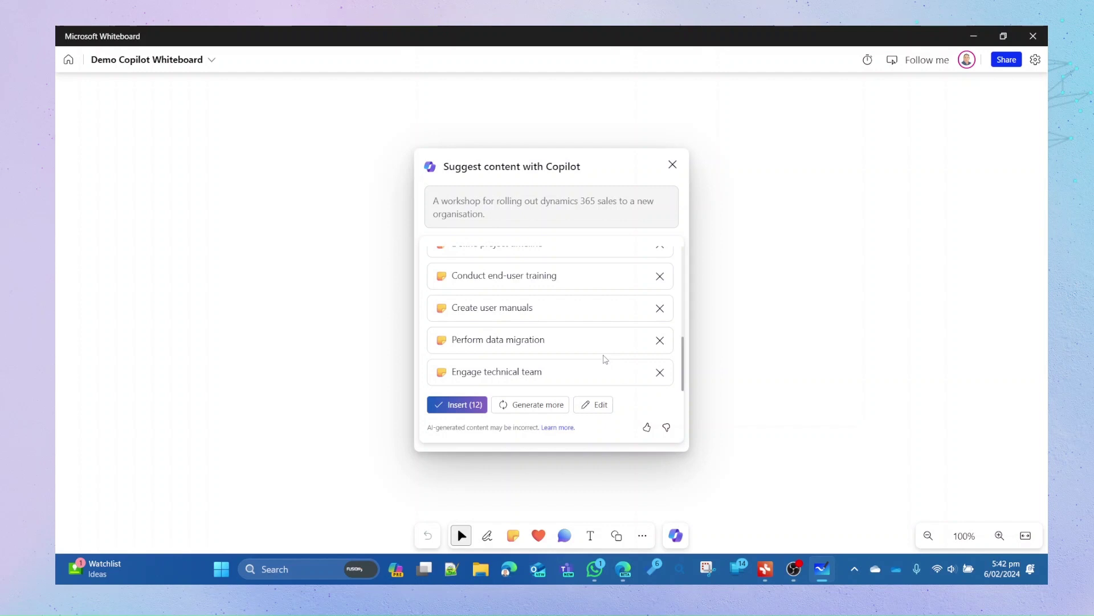
scroll(605, 359, up, 5)
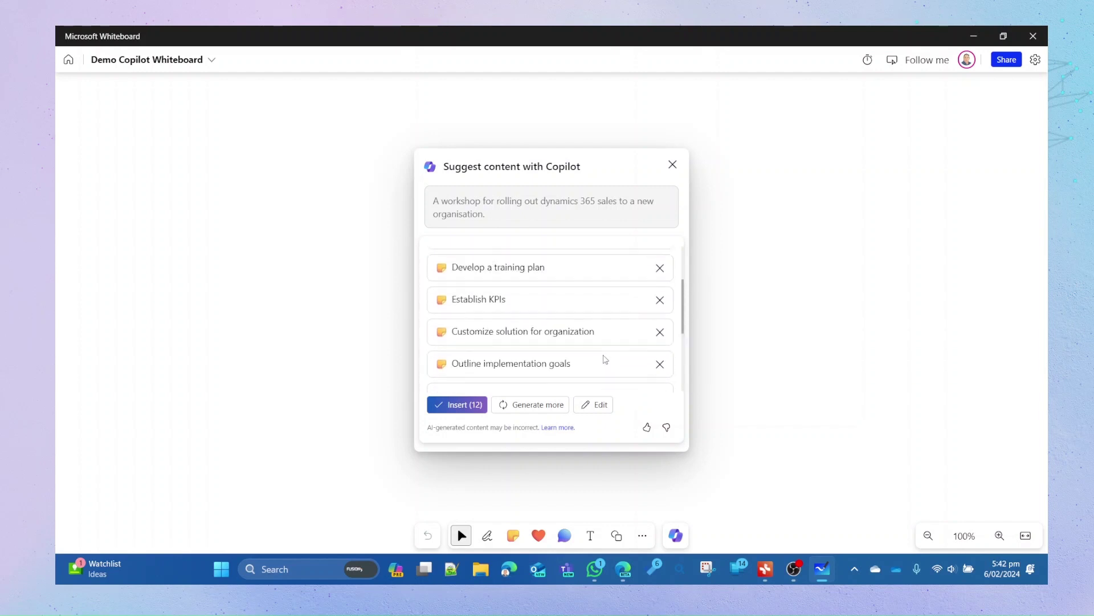
scroll(604, 359, up, 3)
click(595, 406)
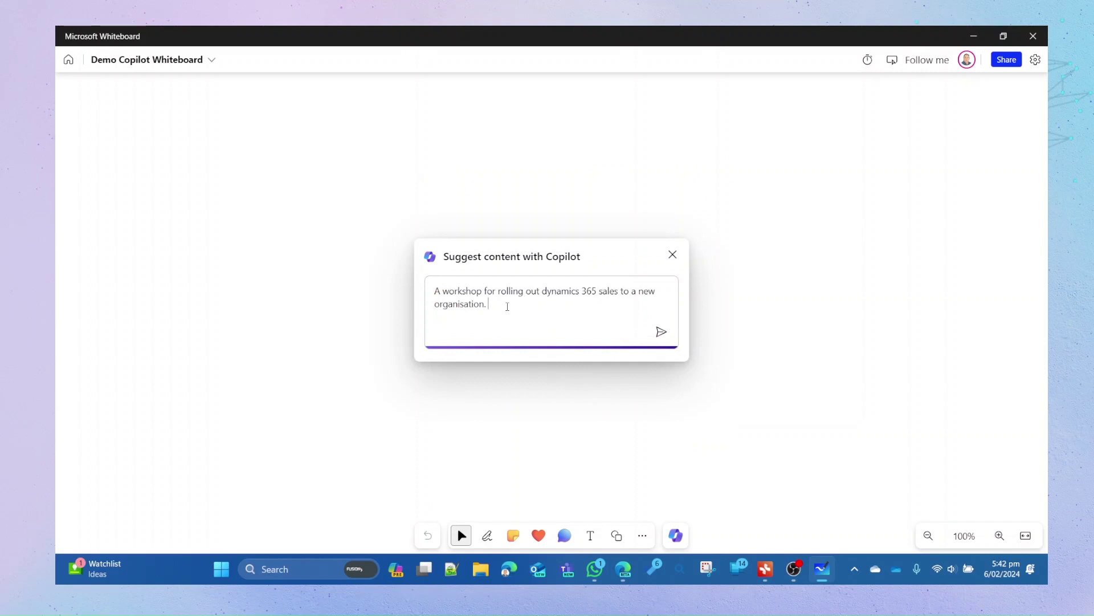
Add 'I also want to scope migrating data from Salesforce.' to the prompt and insert all 18 suggestions
text(I also want to scope migrating )
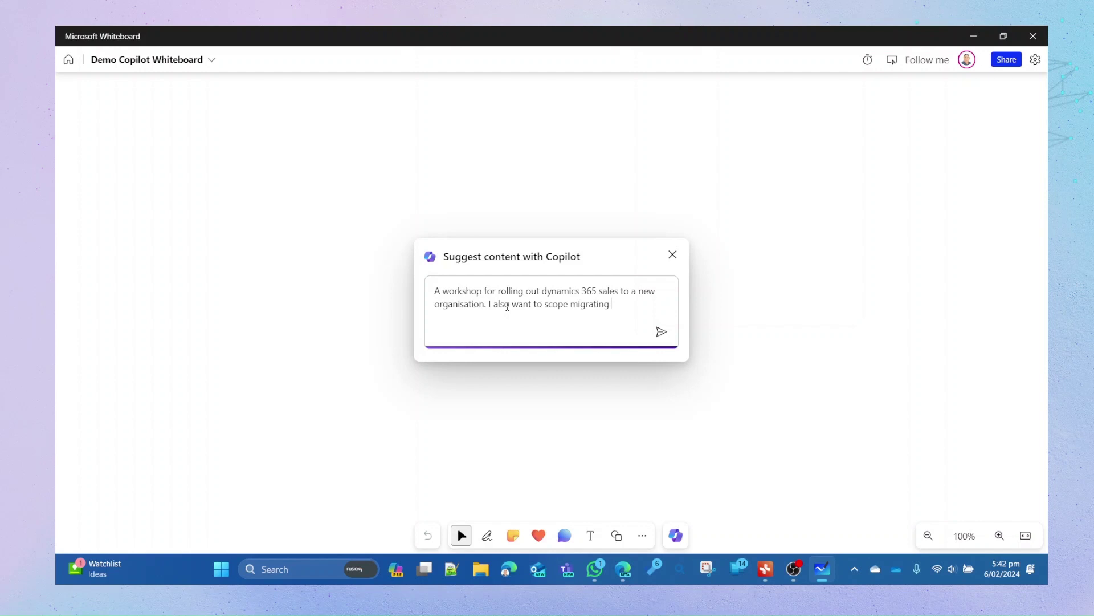
text(data from Sales)
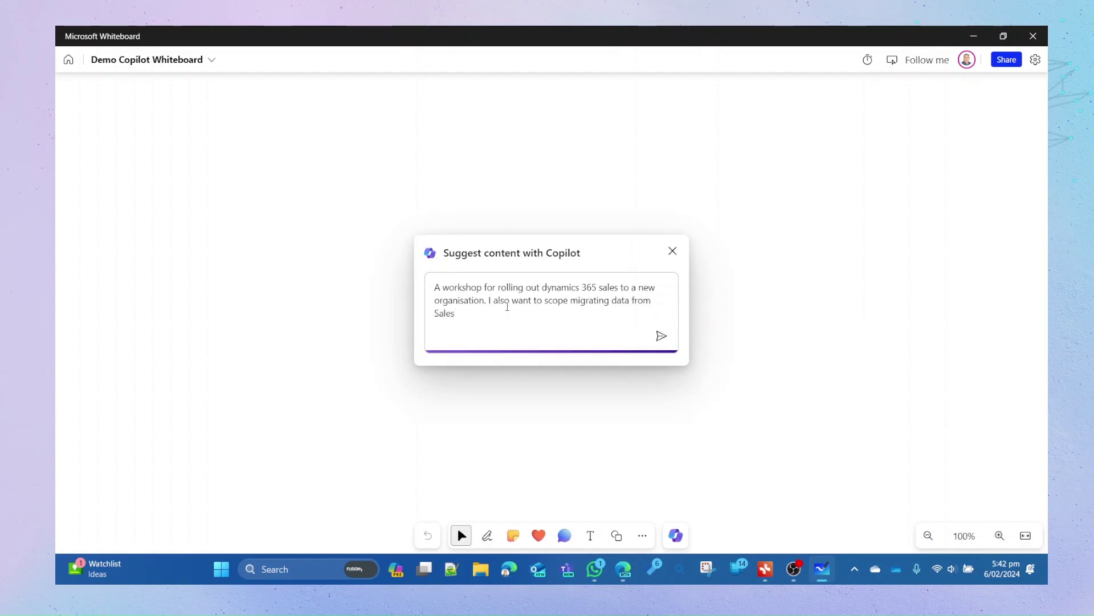
text(force.)
click(661, 335)
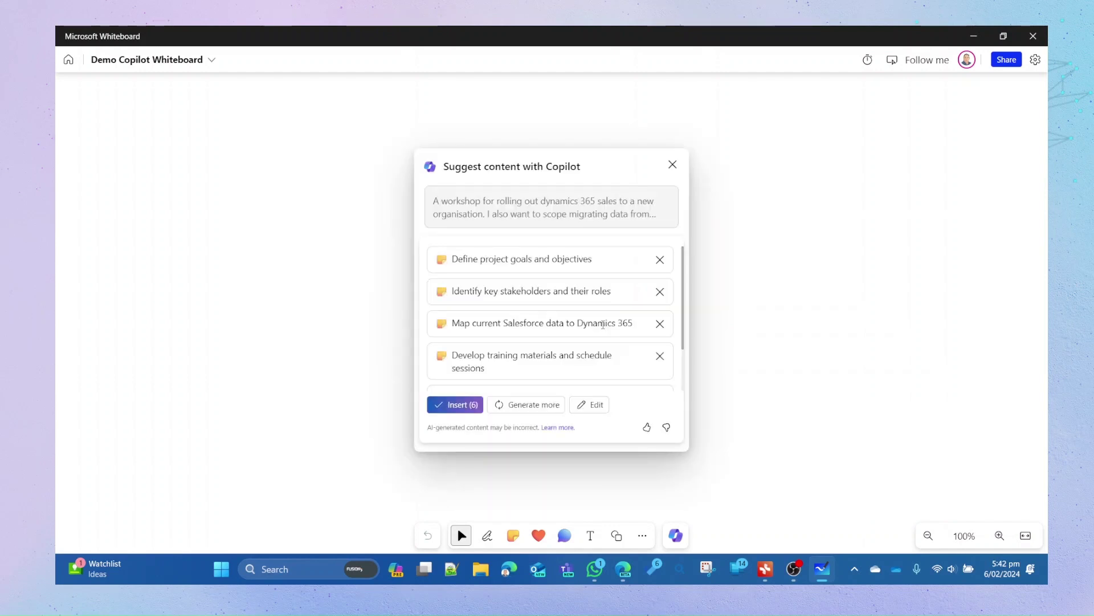
click(538, 407)
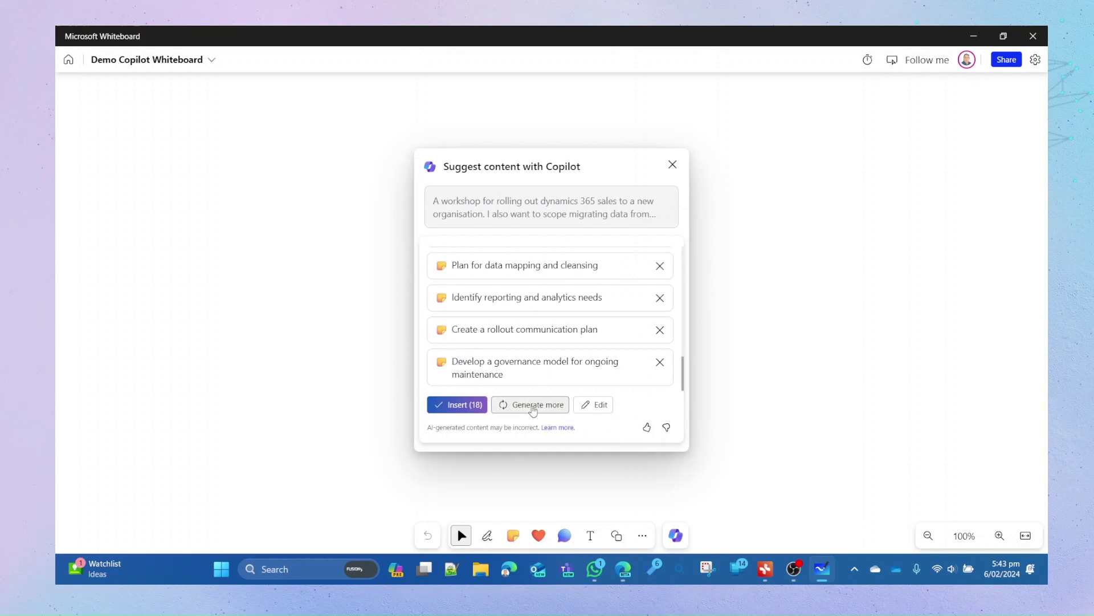
click(454, 405)
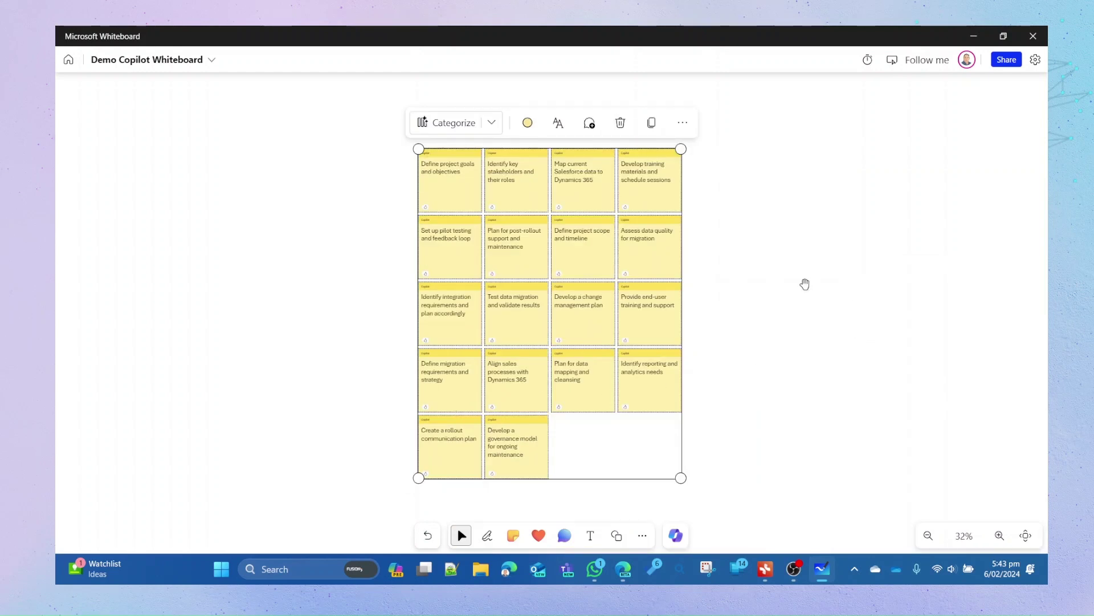
Zoom in and pan across the four-column grid of Copilot sticky notes to review them
click(805, 284)
scroll(511, 252, up, 1)
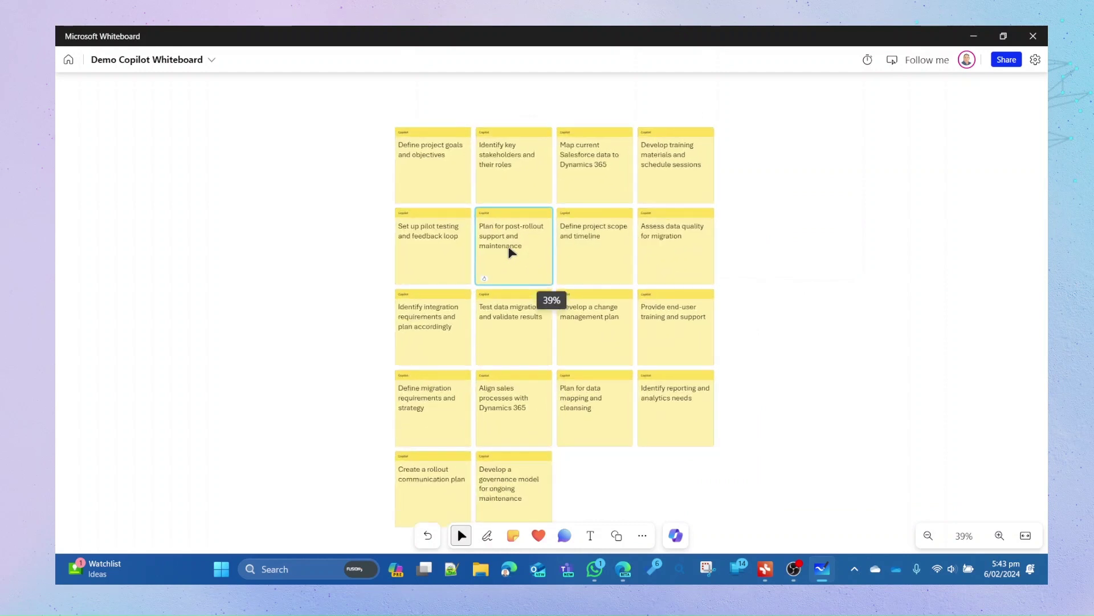
scroll(450, 233, up, 2)
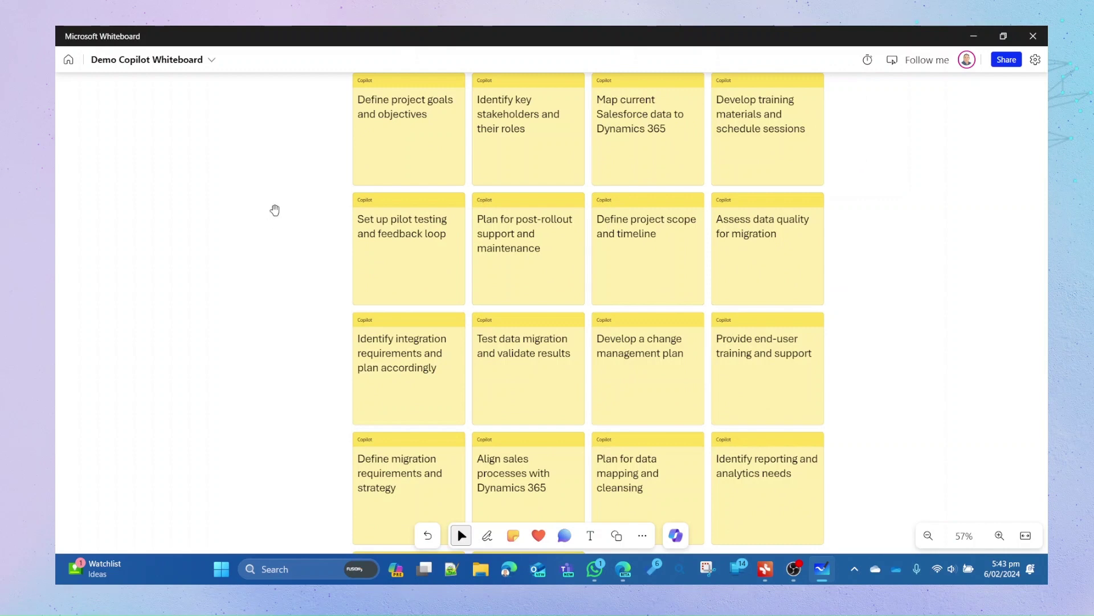
right_click(239, 252)
click(254, 191)
drag(271, 181, 205, 264)
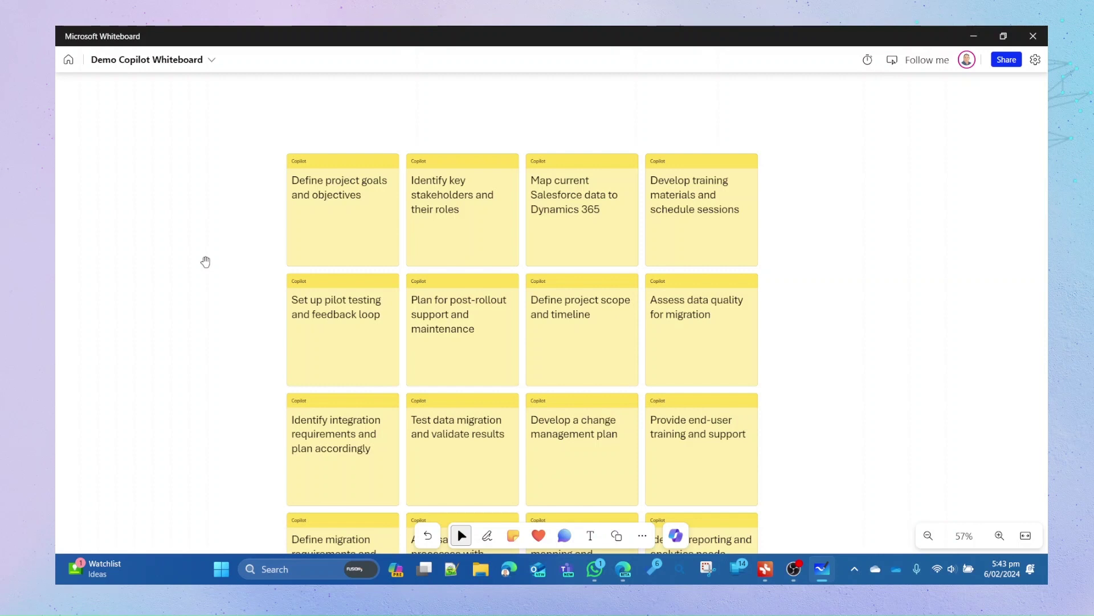
click(373, 191)
mouse_move(300, 167)
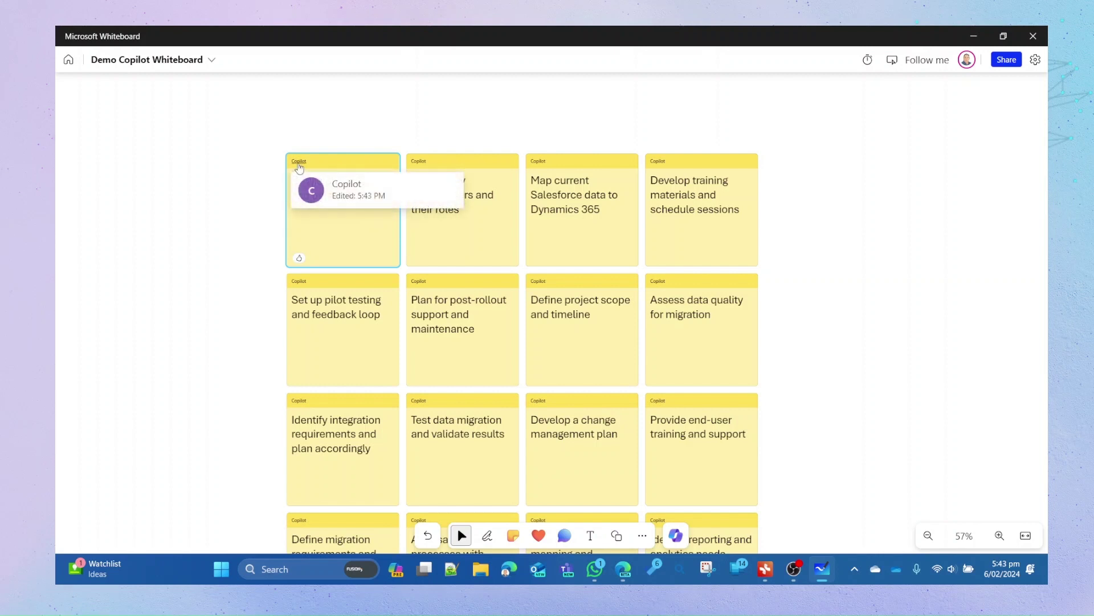
drag(847, 332, 850, 296)
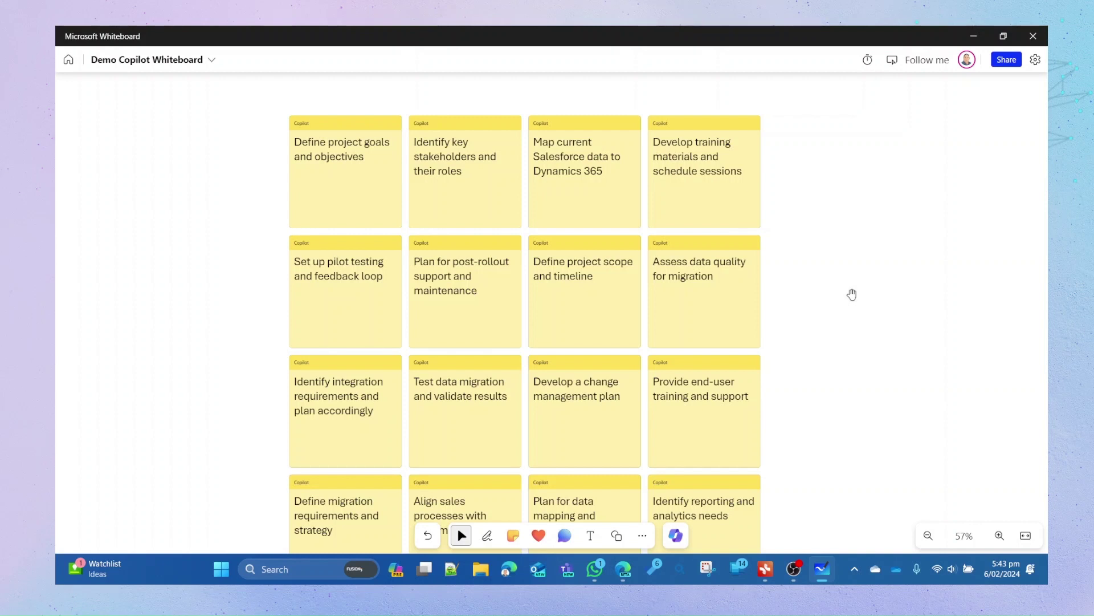
Add a yellow sticky note right of the grid and type 'Setup identies for differnt departements'
click(512, 536)
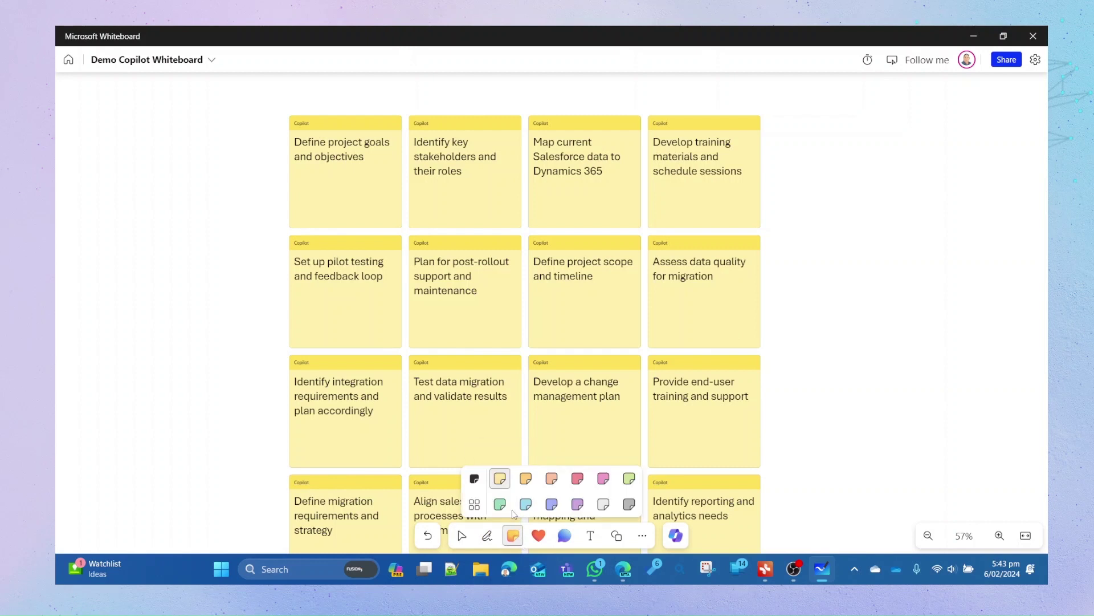
click(853, 184)
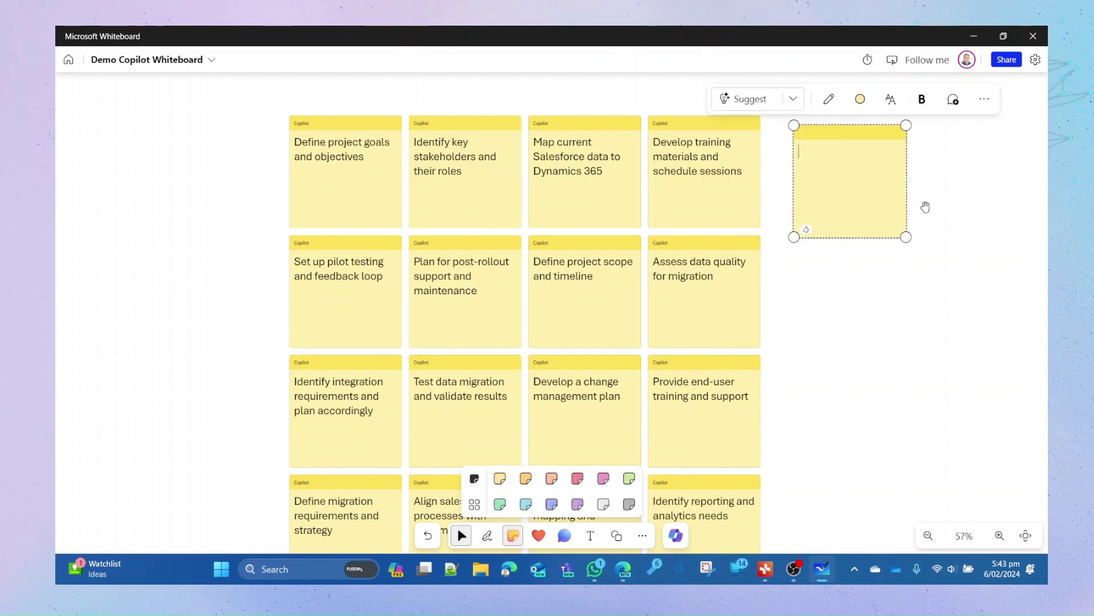
text(Setup ient)
key(BackSpace)
key(BackSpace)
key(BackSpace)
text(dentiri)
text(es)
key(BackSpace)
key(BackSpace)
key(BackSpace)
key(BackSpace)
text(es)
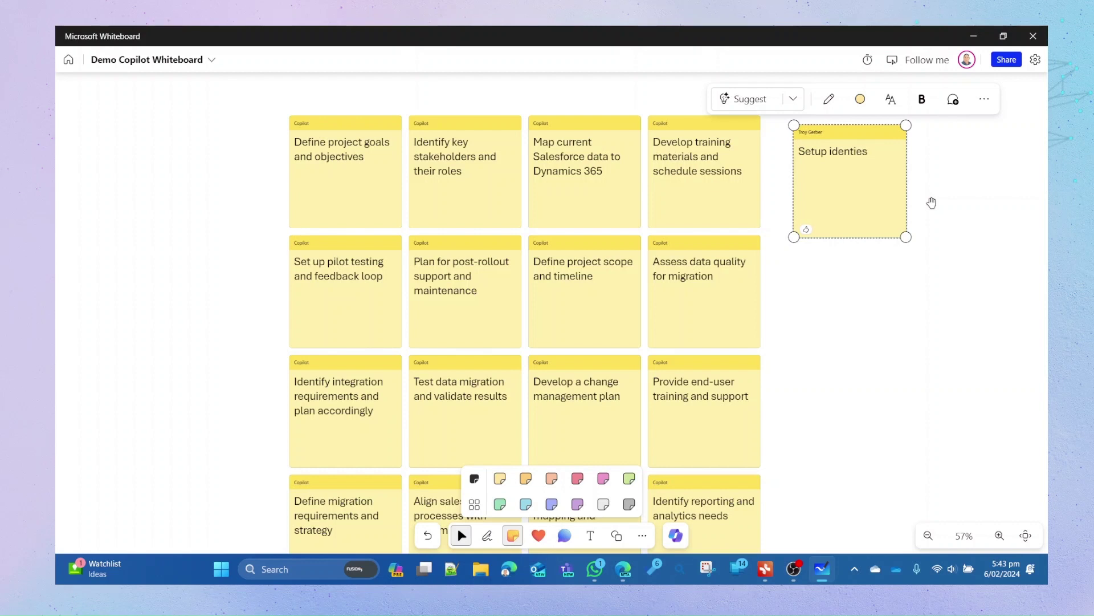
text( for )
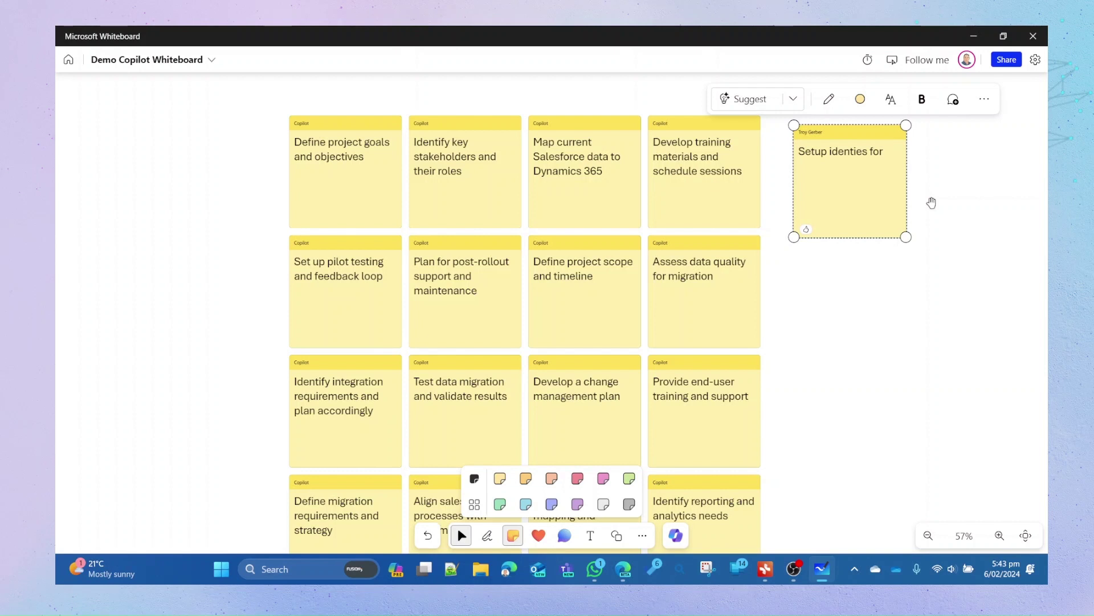
text(differnt deap)
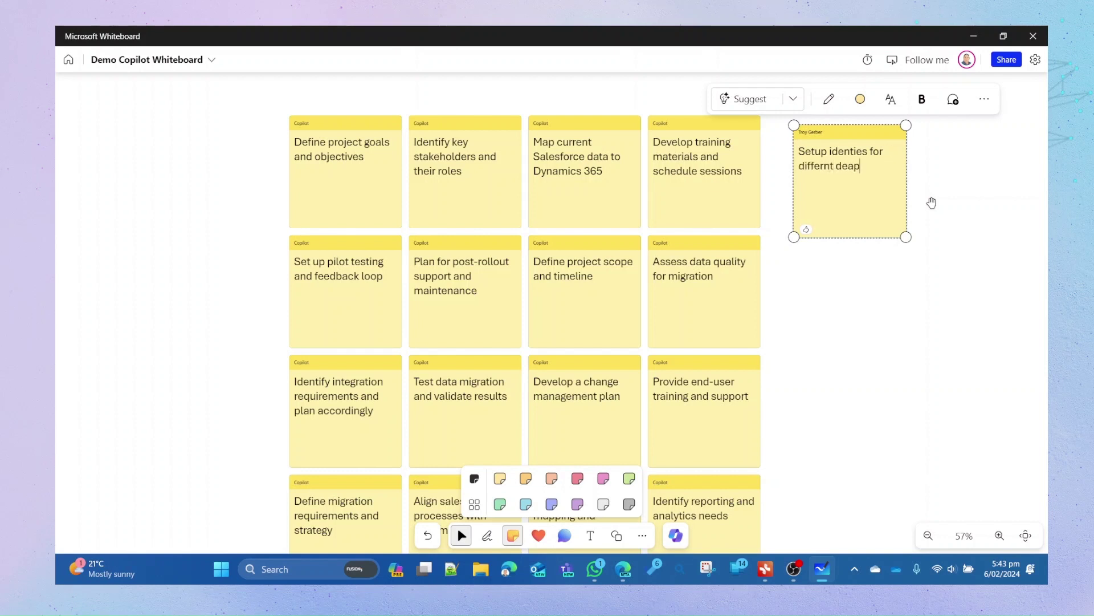
key(BackSpace)
key(BackSpace)
text(partnet)
key(BackSpace)
key(BackSpace)
key(BackSpace)
text(ements)
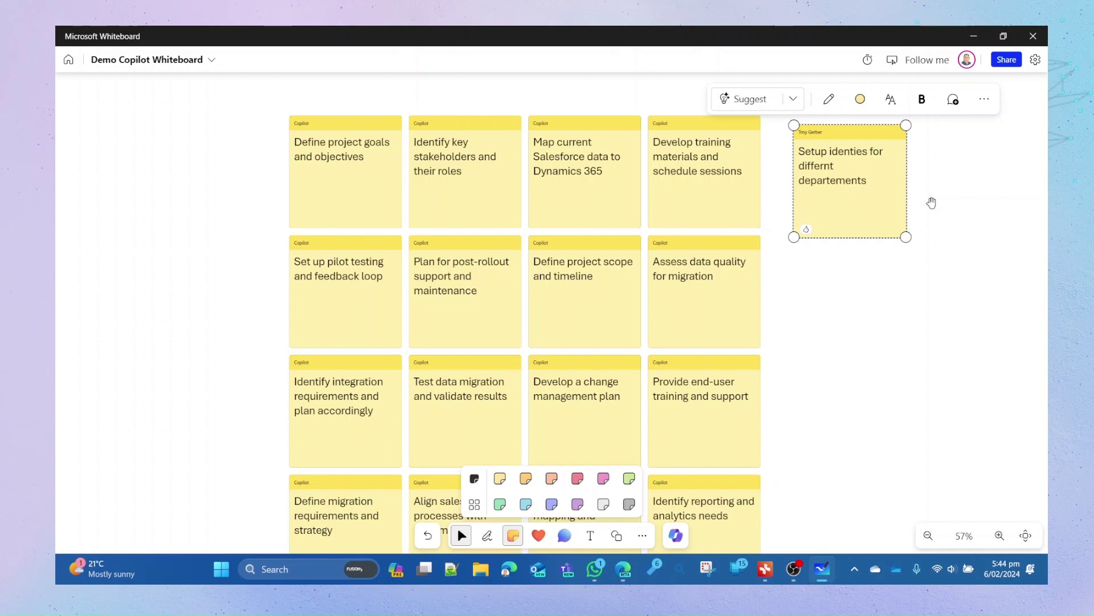
Correct 'differnt' to 'different' in the note and select the finished note
click(825, 165)
text(e)
click(892, 279)
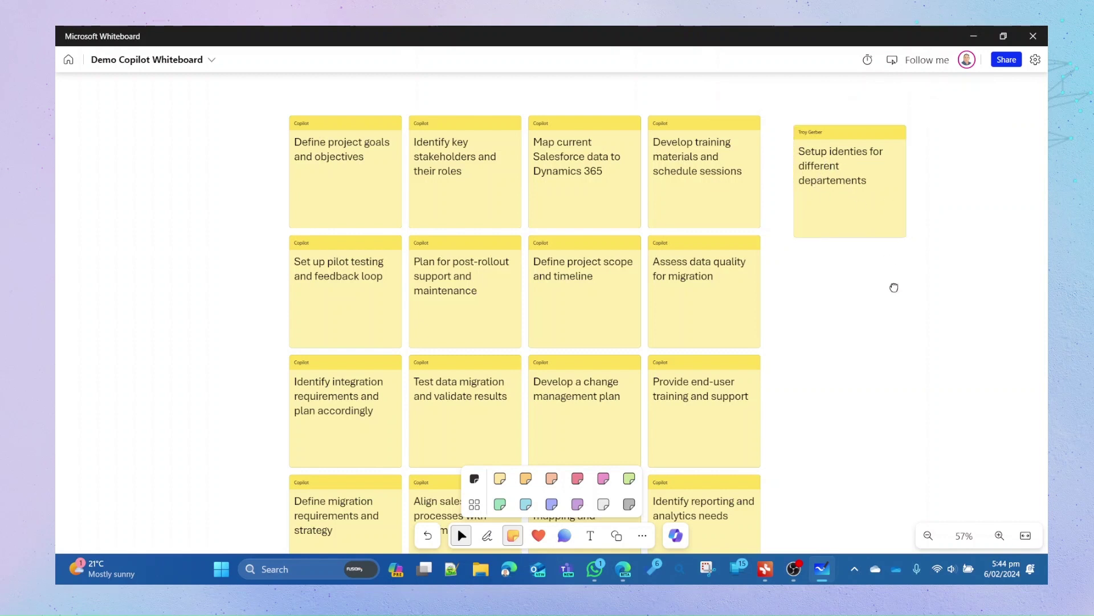
click(837, 137)
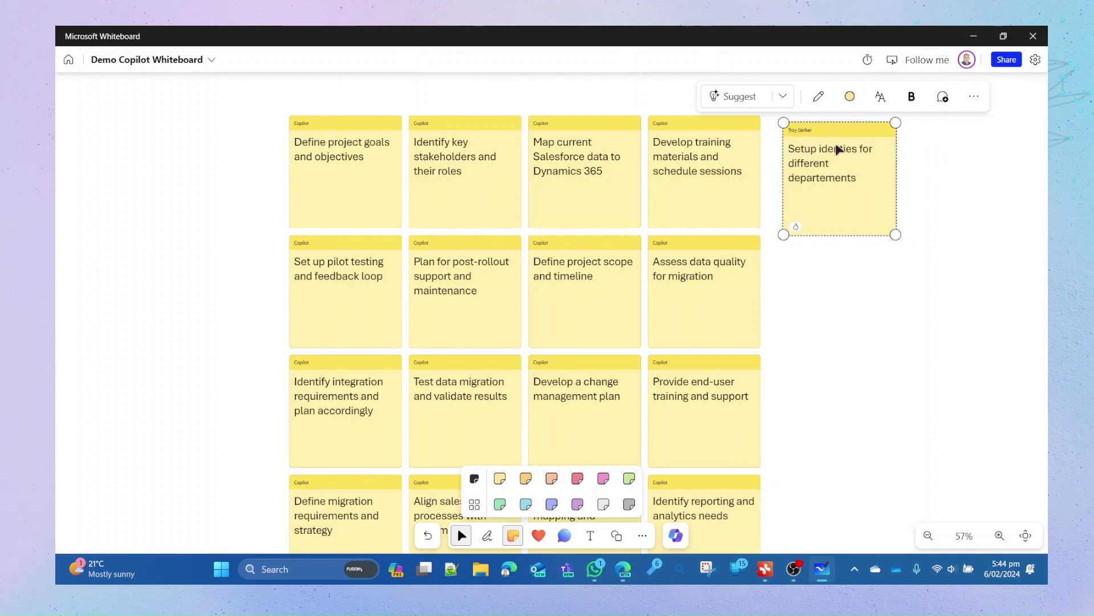
Zoom and pan the board to bring every note, including the fourth row, into view
scroll(838, 149, up, 6)
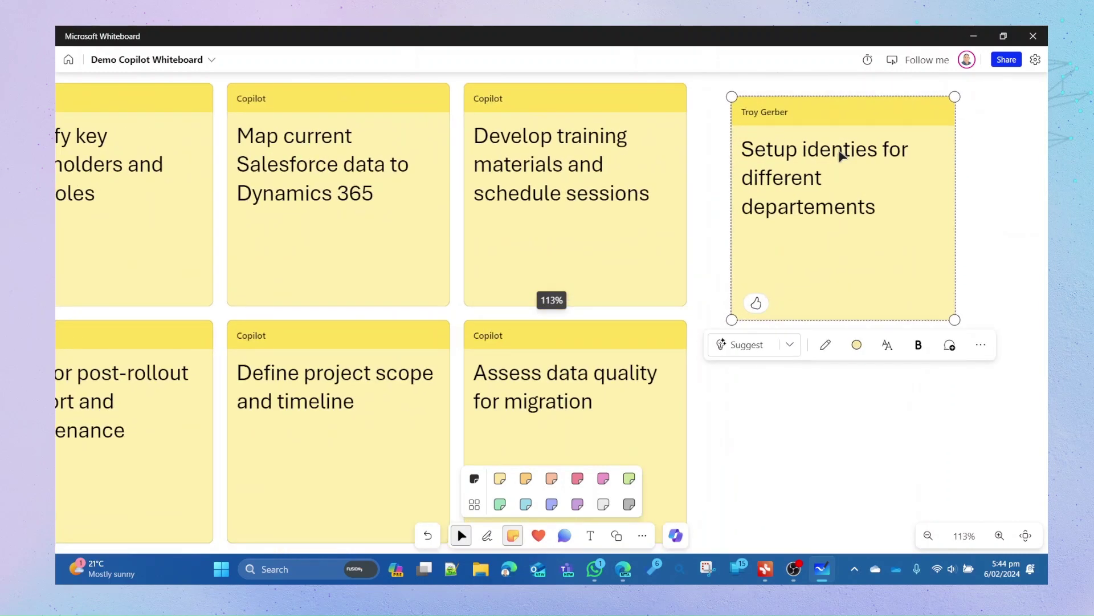
click(855, 388)
scroll(854, 382, down, 4)
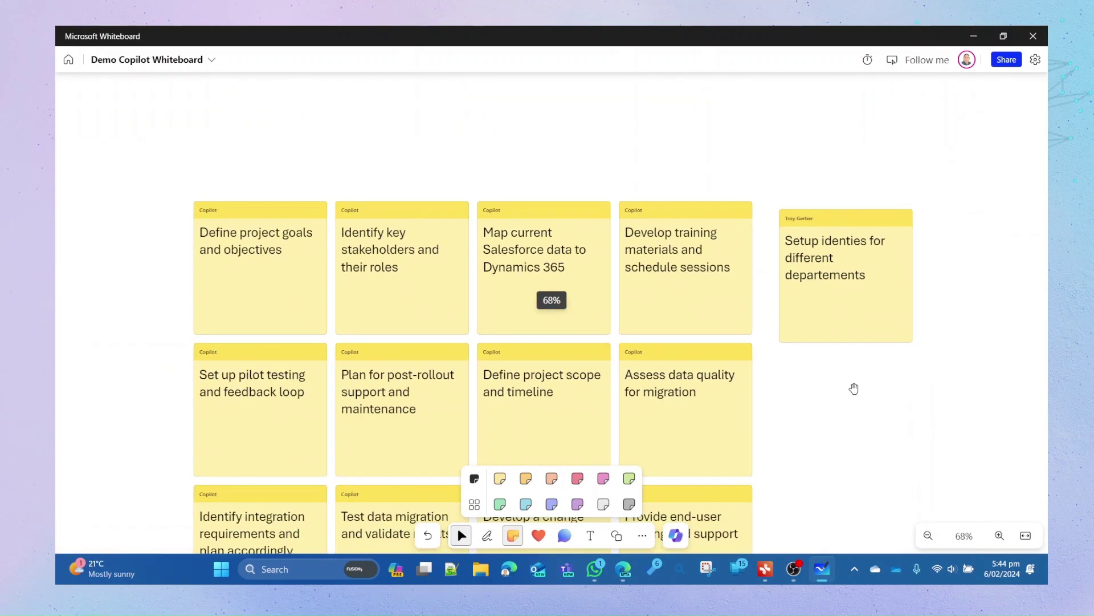
scroll(854, 389, down, 2)
right_click(795, 317)
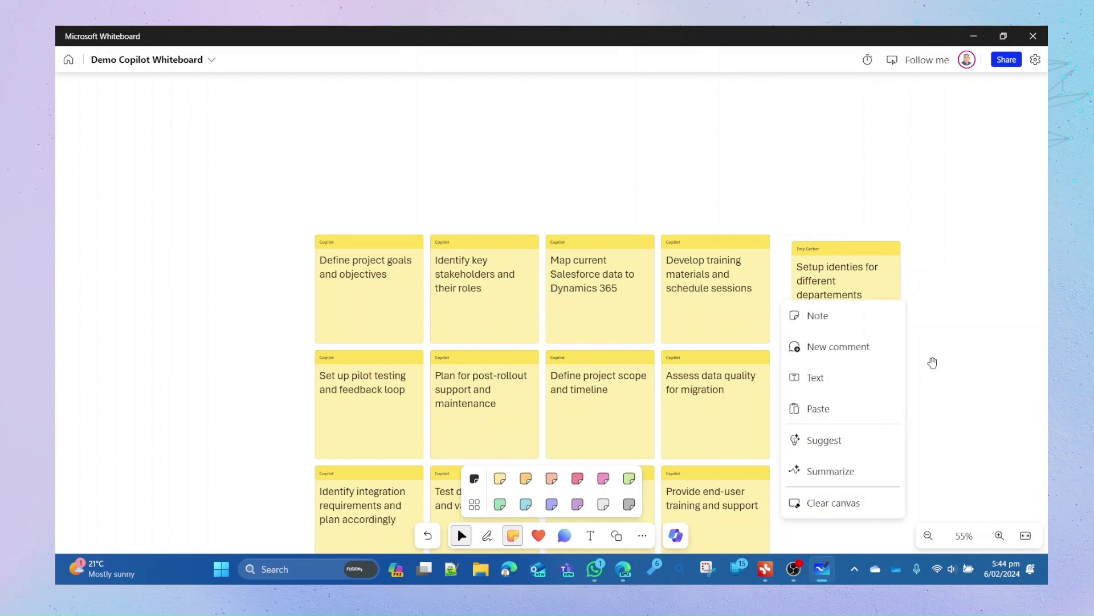
click(927, 385)
drag(921, 408, 861, 281)
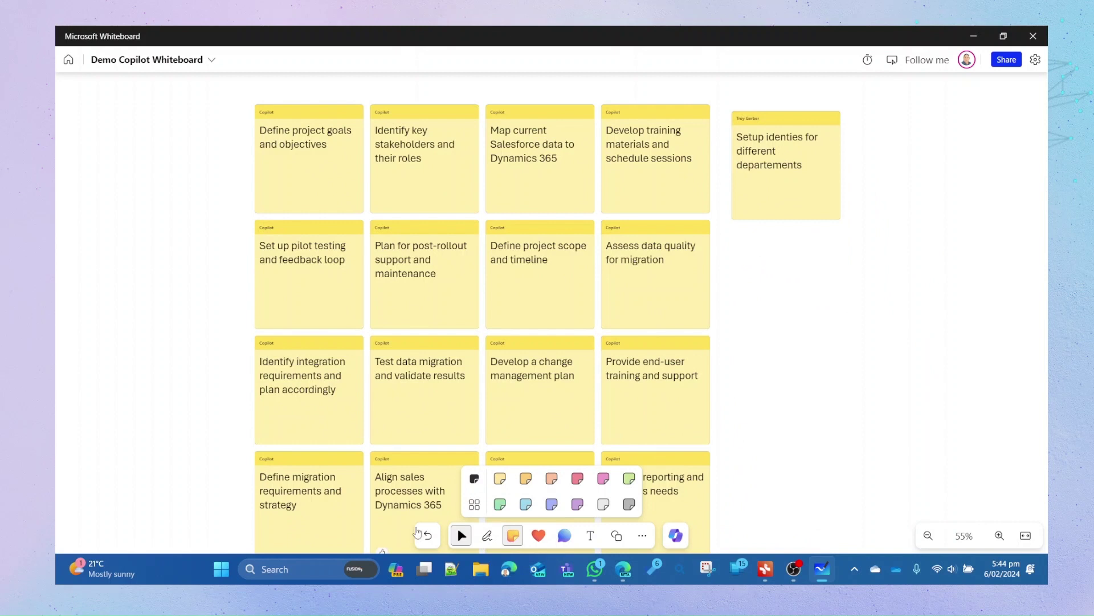
click(515, 539)
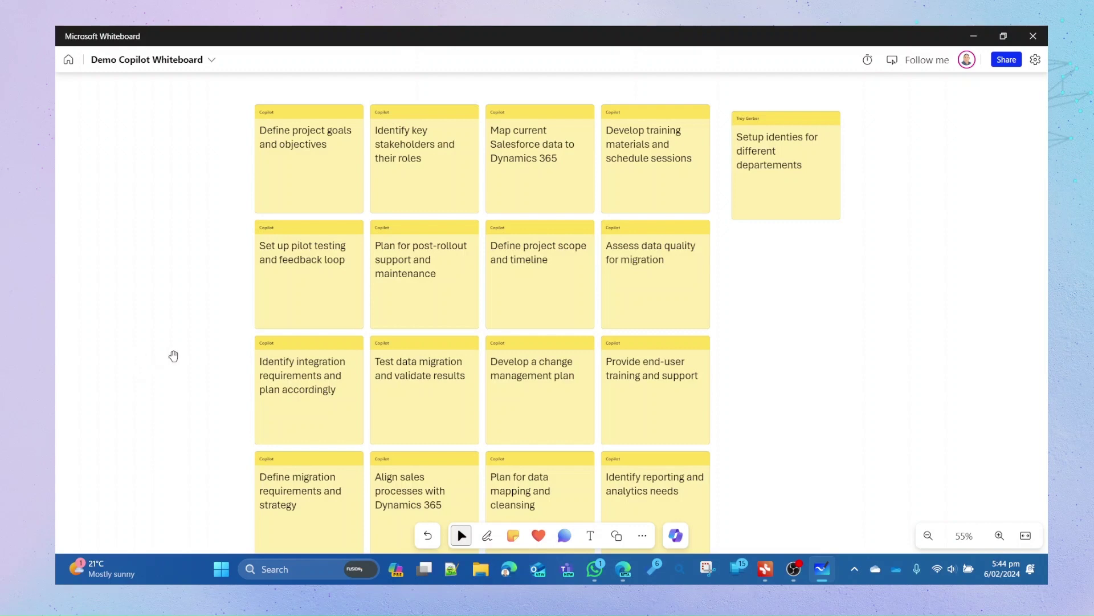
scroll(227, 312, down, 4)
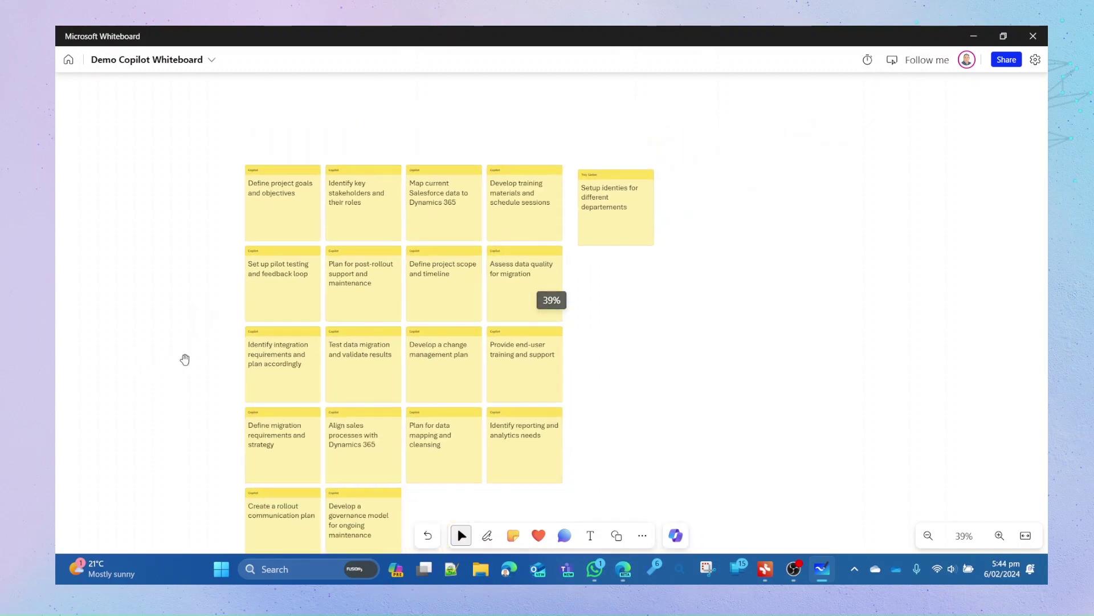
scroll(220, 349, down, 2)
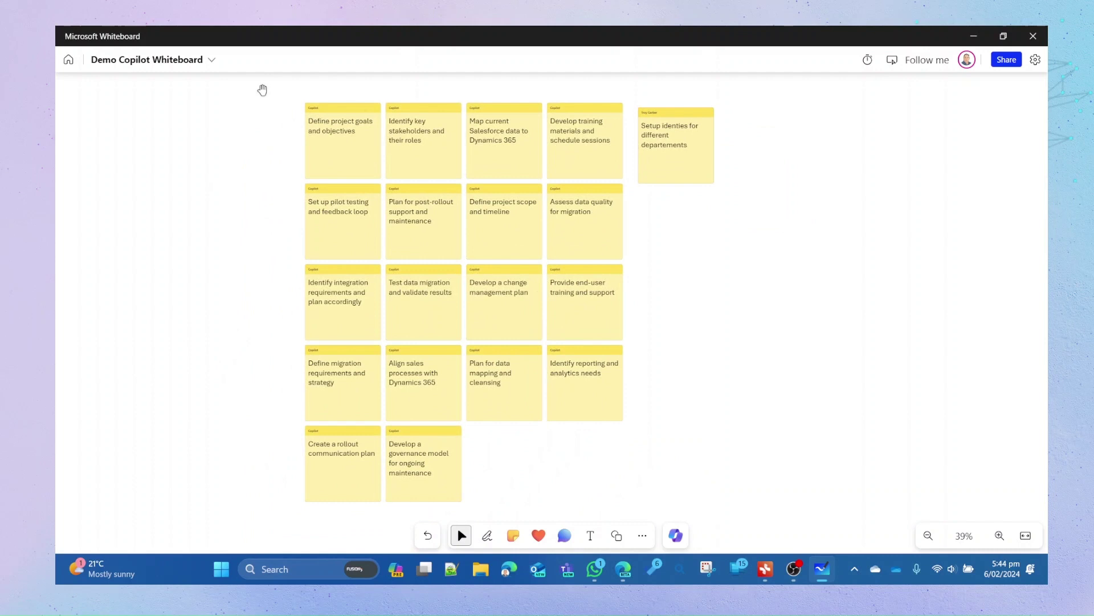
right_click(410, 273)
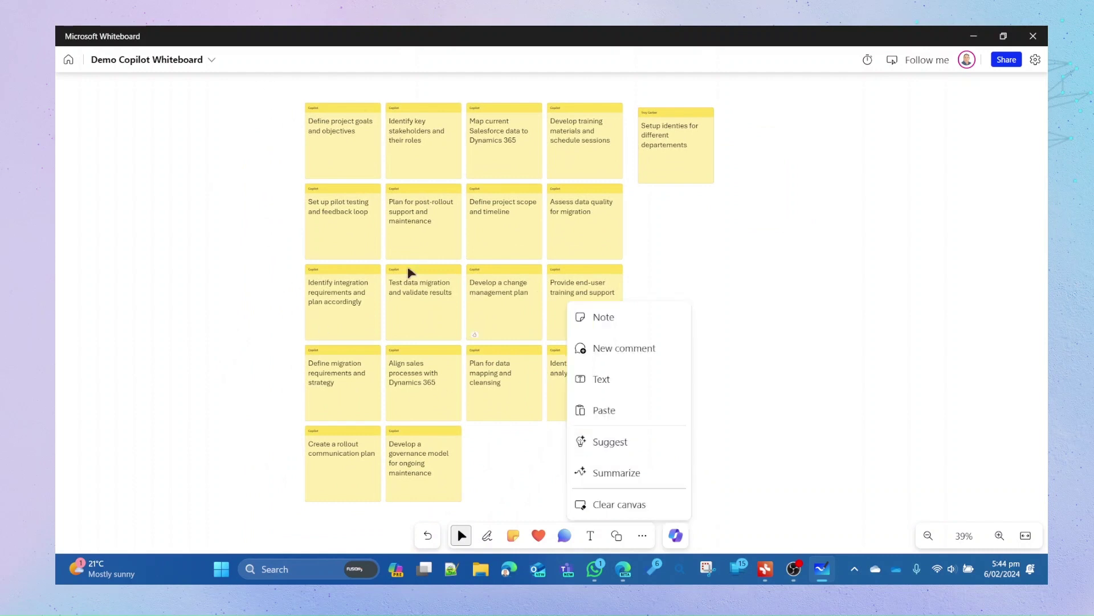
click(277, 87)
mouse_move(277, 86)
mouse_down()
mouse_move(308, 149)
mouse_move(266, 105)
mouse_up()
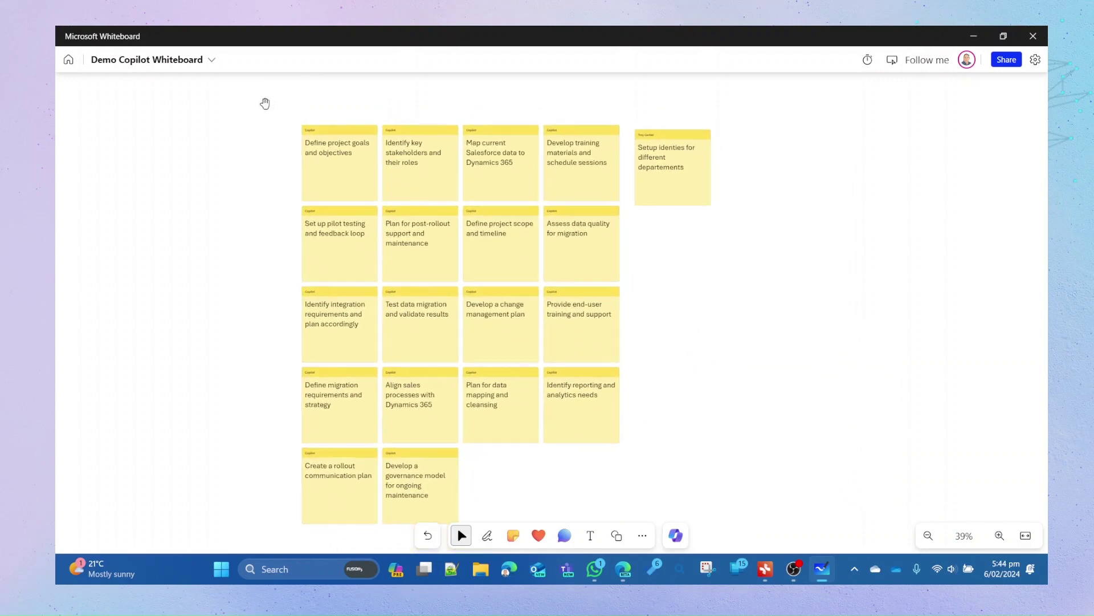
Select all 19 notes on the board with Ctrl+A
key(ctrl+a)
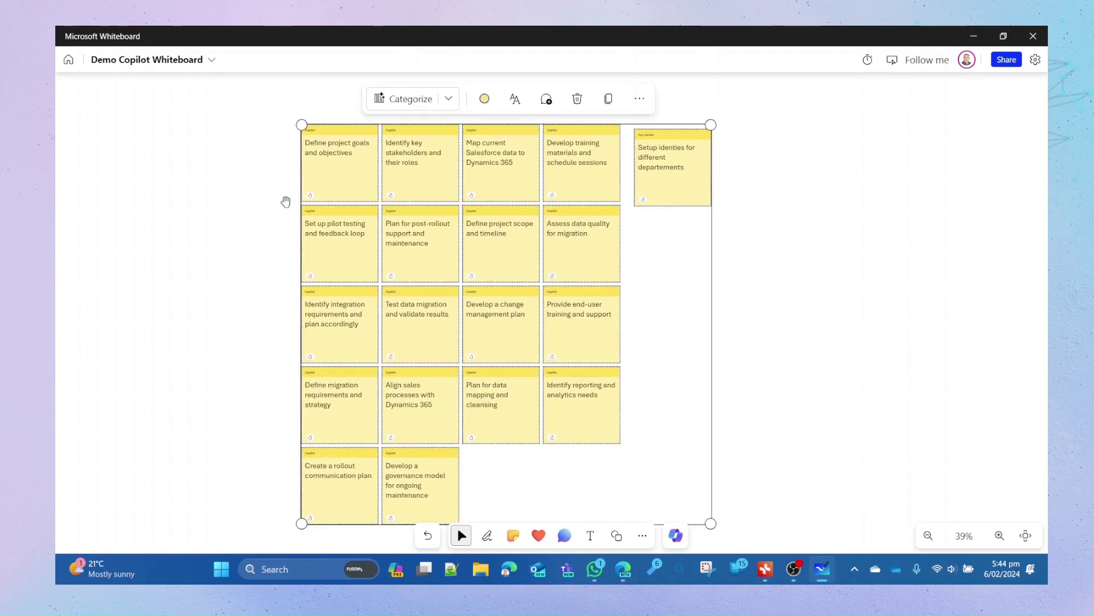
key(Escape)
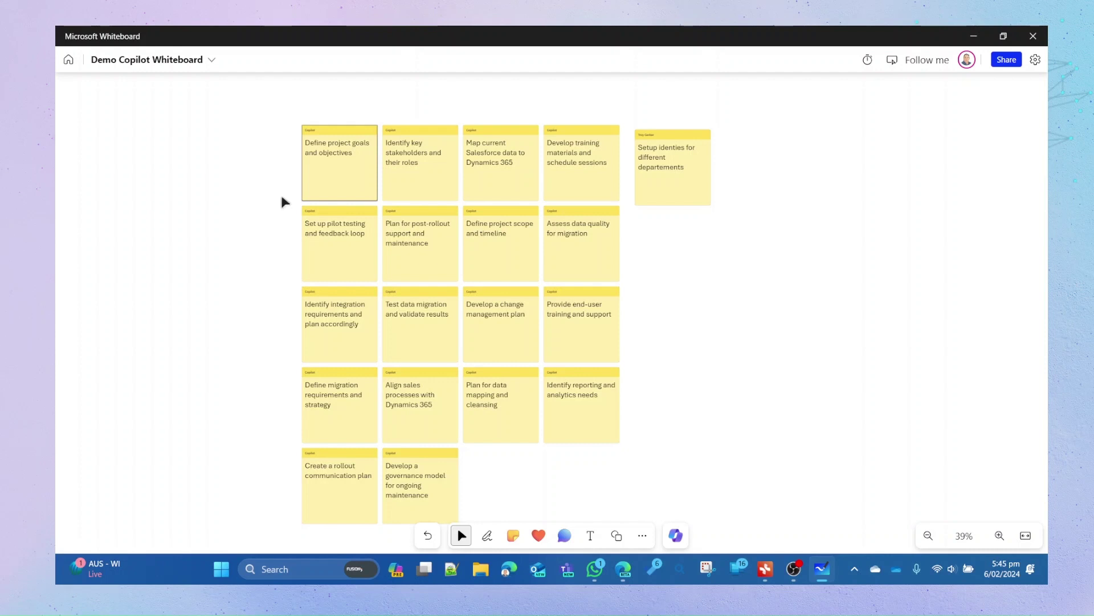
key(ctrl+a)
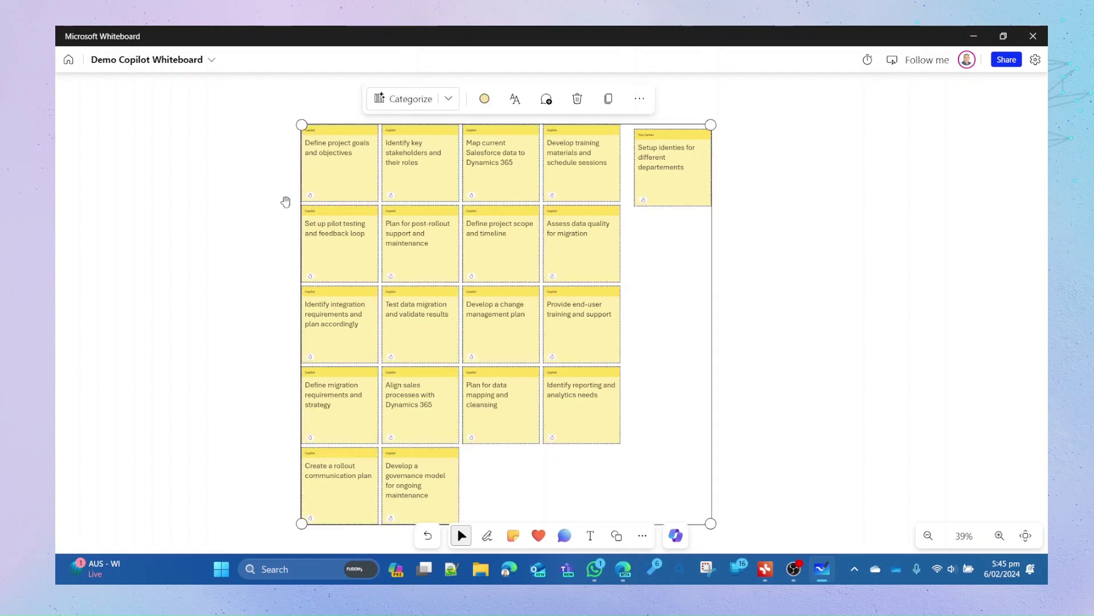
Have Copilot categorize the selected notes, review the grouped frame, and regenerate the categories
click(448, 101)
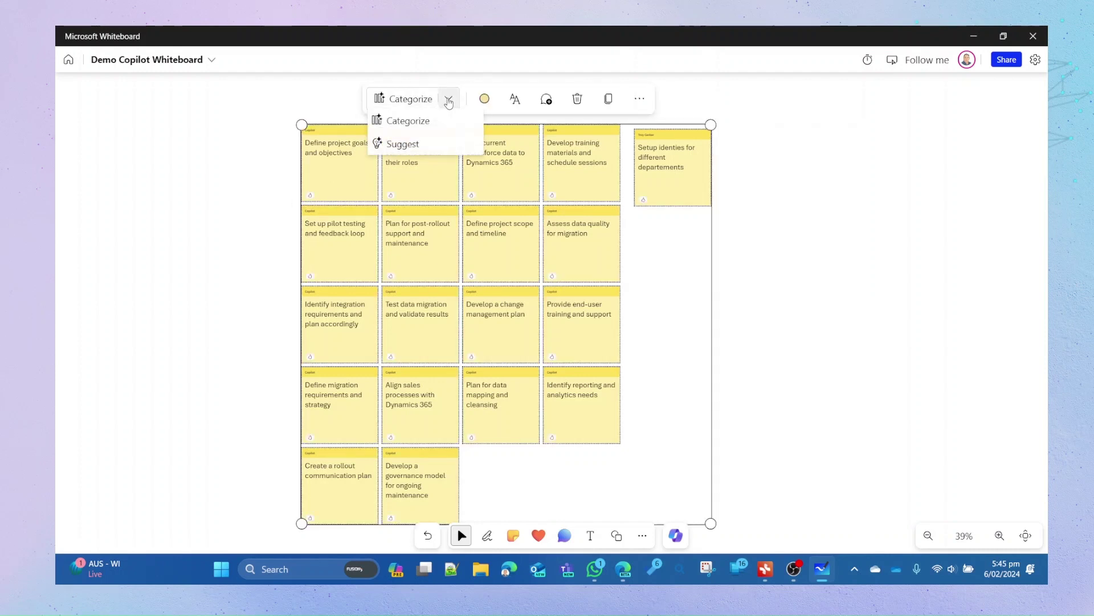
click(407, 122)
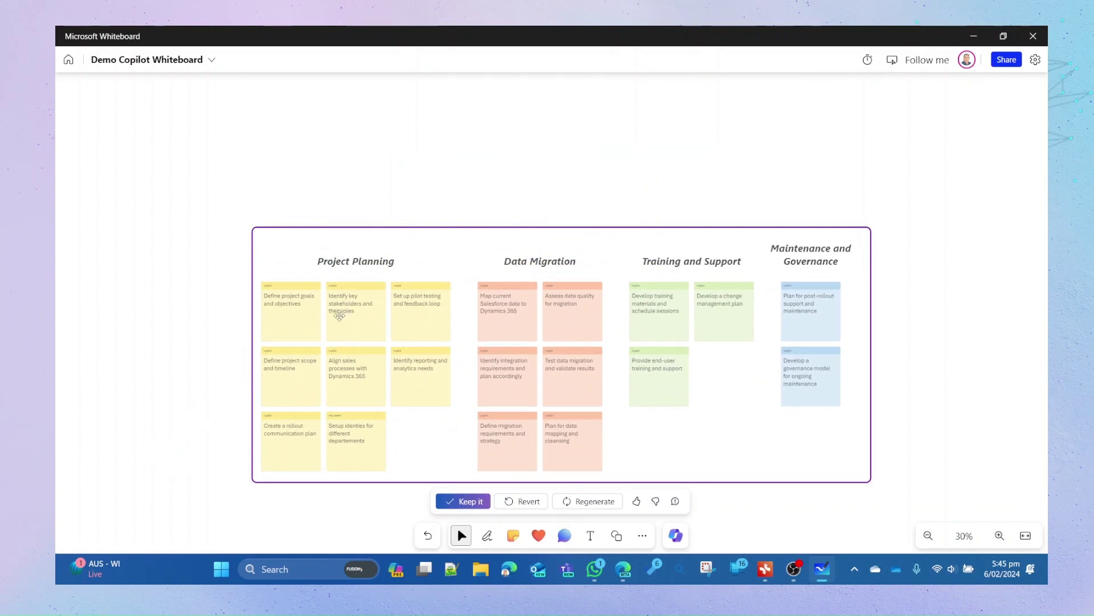
scroll(340, 311, up, 3)
drag(196, 302, 102, 201)
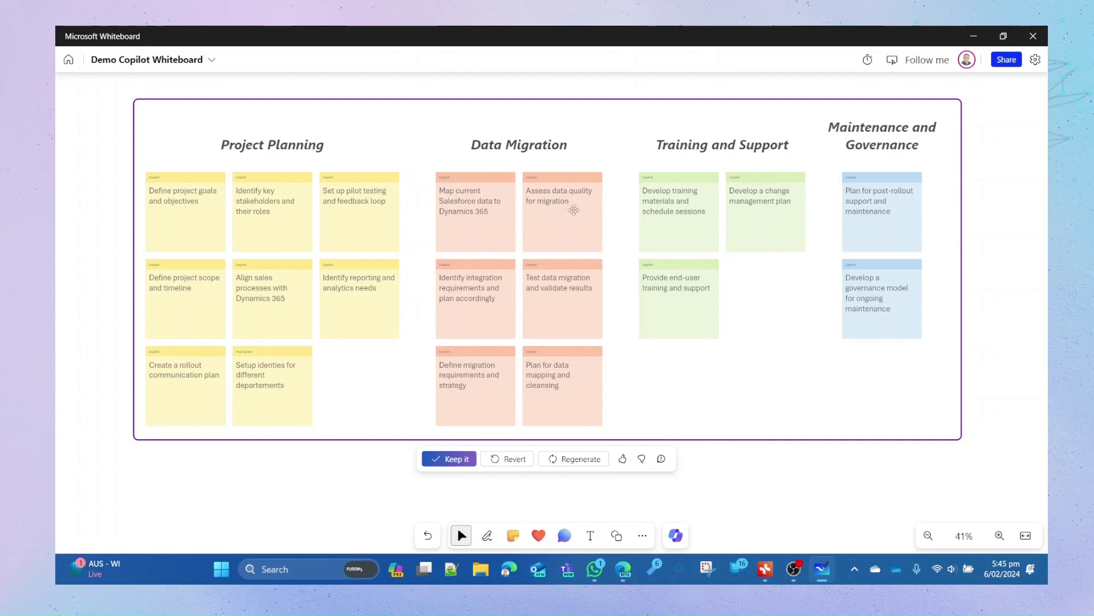
scroll(573, 210, up, 2)
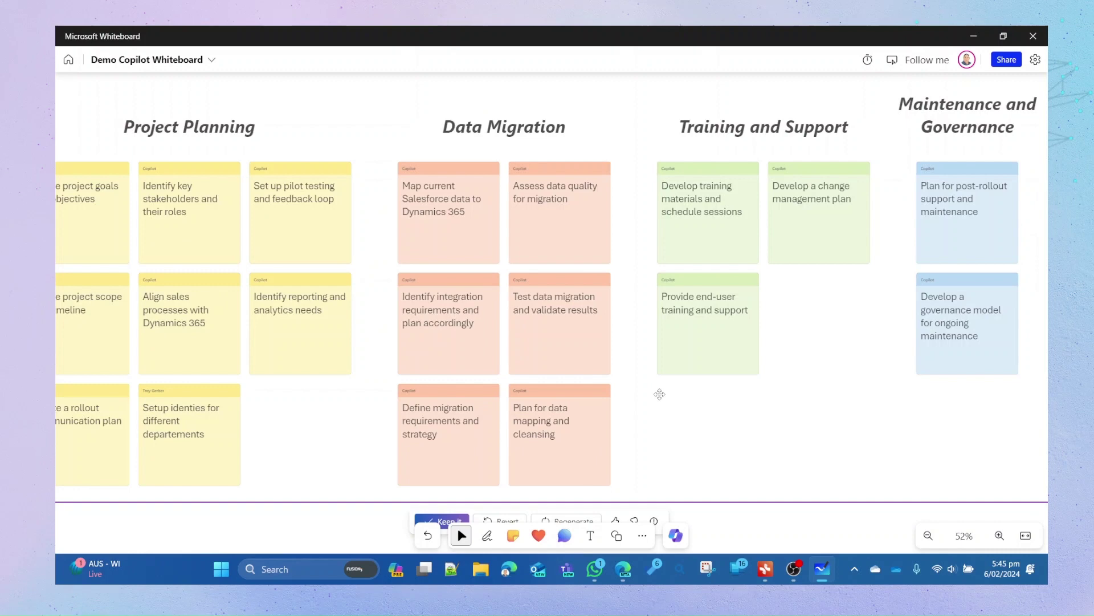
scroll(653, 393, down, 2)
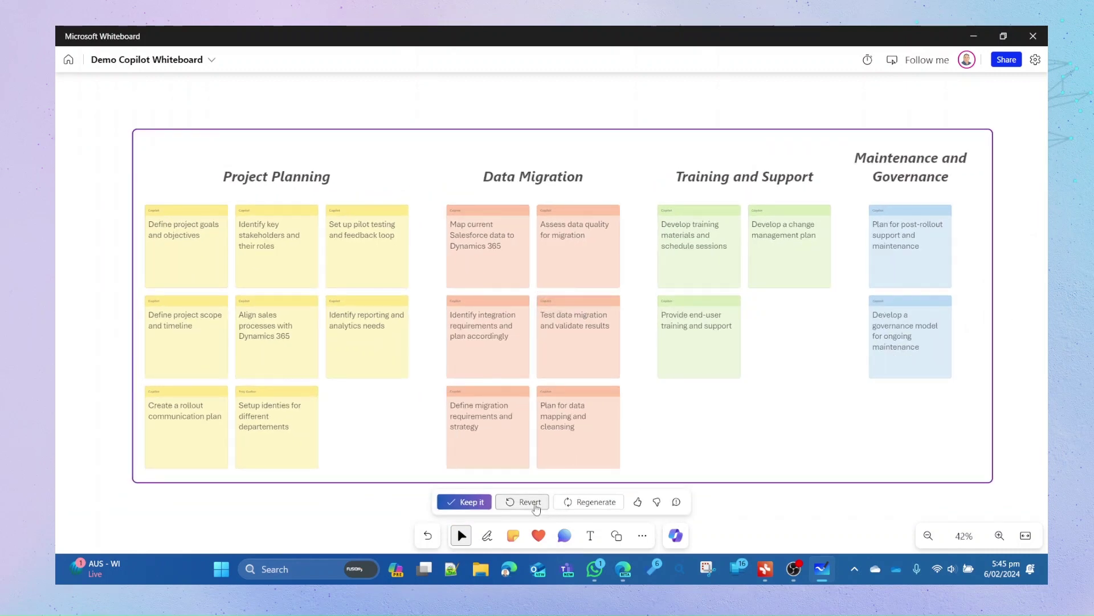
click(610, 504)
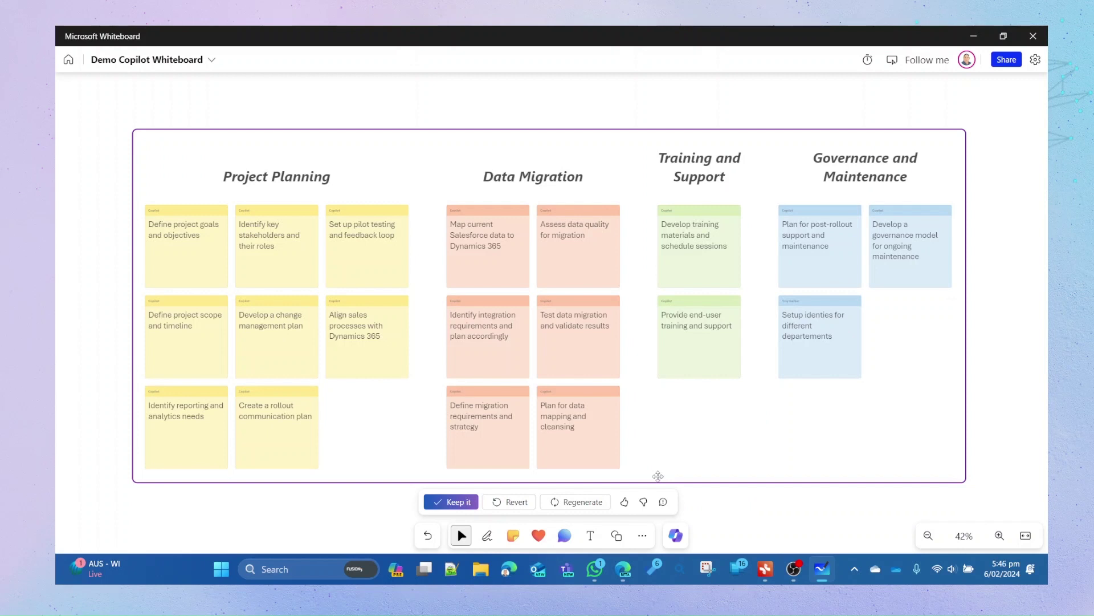
Keep the regenerated four categories and close the Copilot feedback toast
click(458, 503)
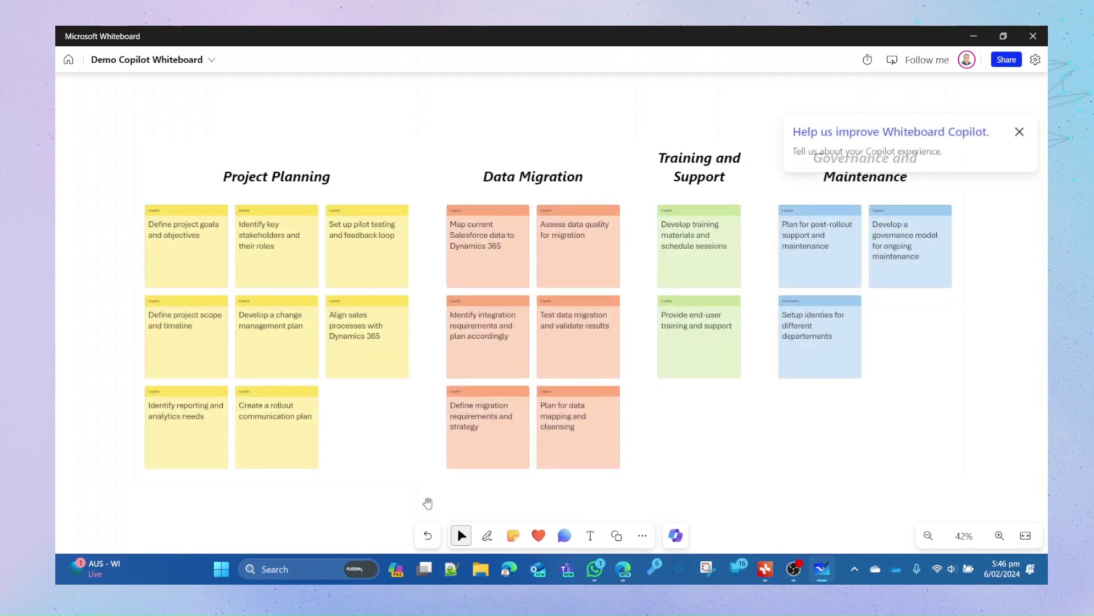
click(1020, 133)
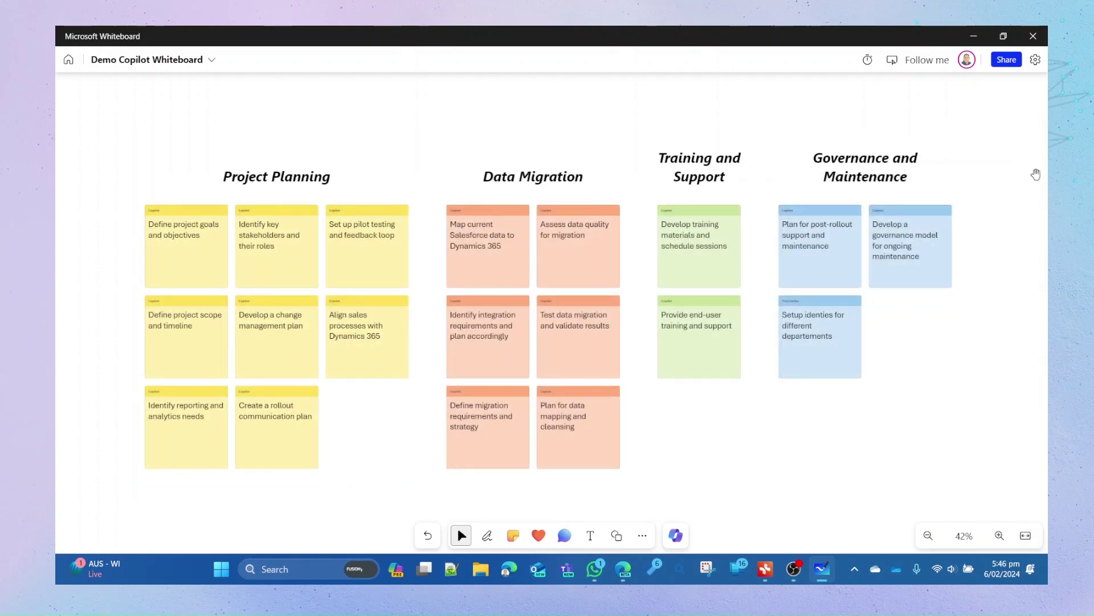
scroll(904, 399, down, 1)
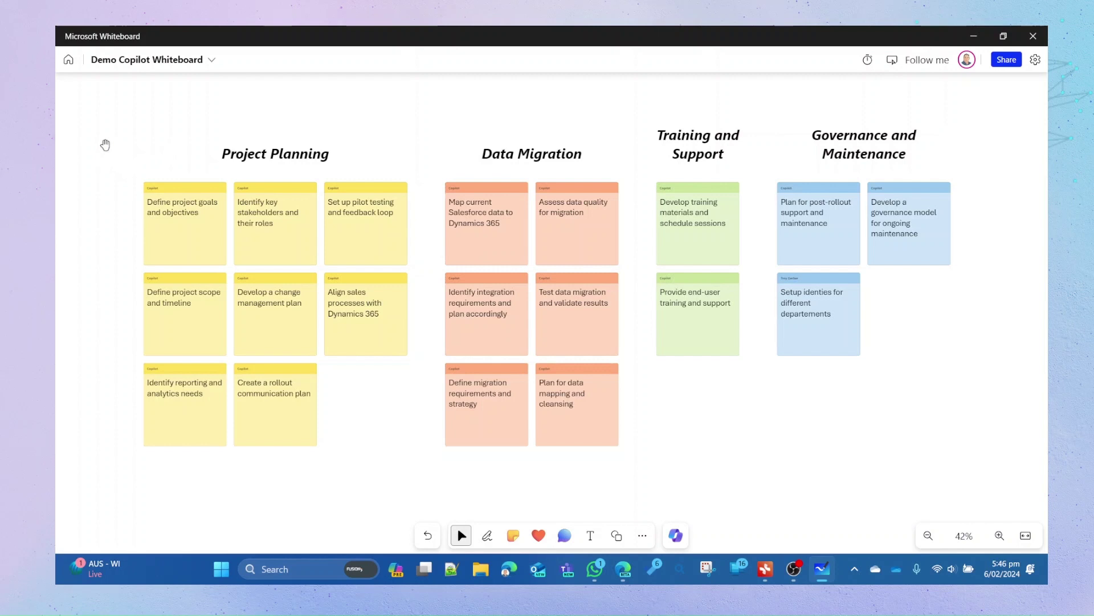
key(ctrl+a)
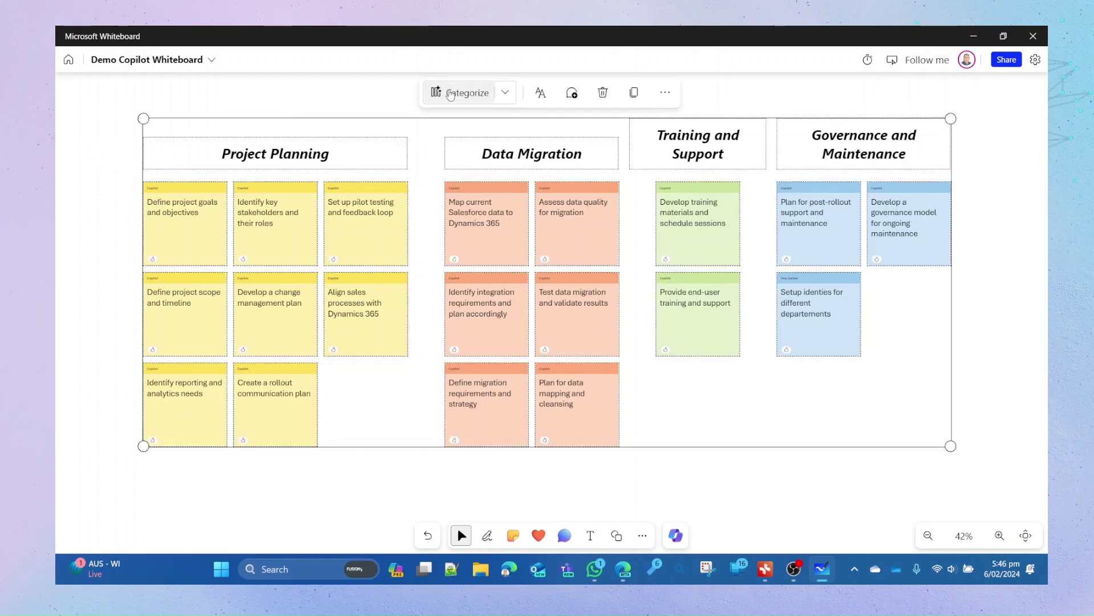
click(504, 94)
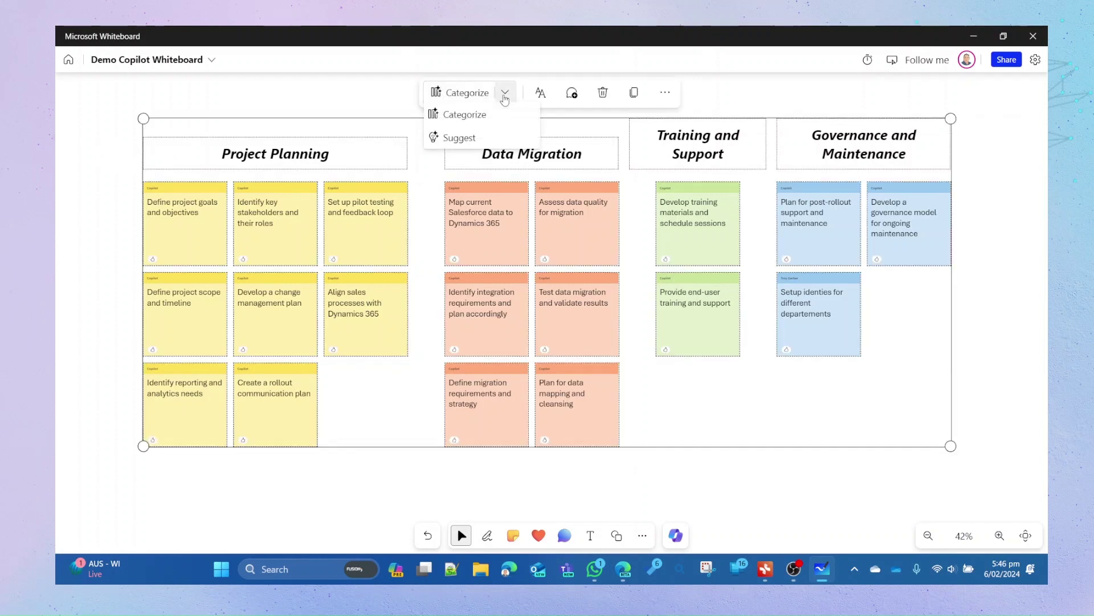
click(476, 137)
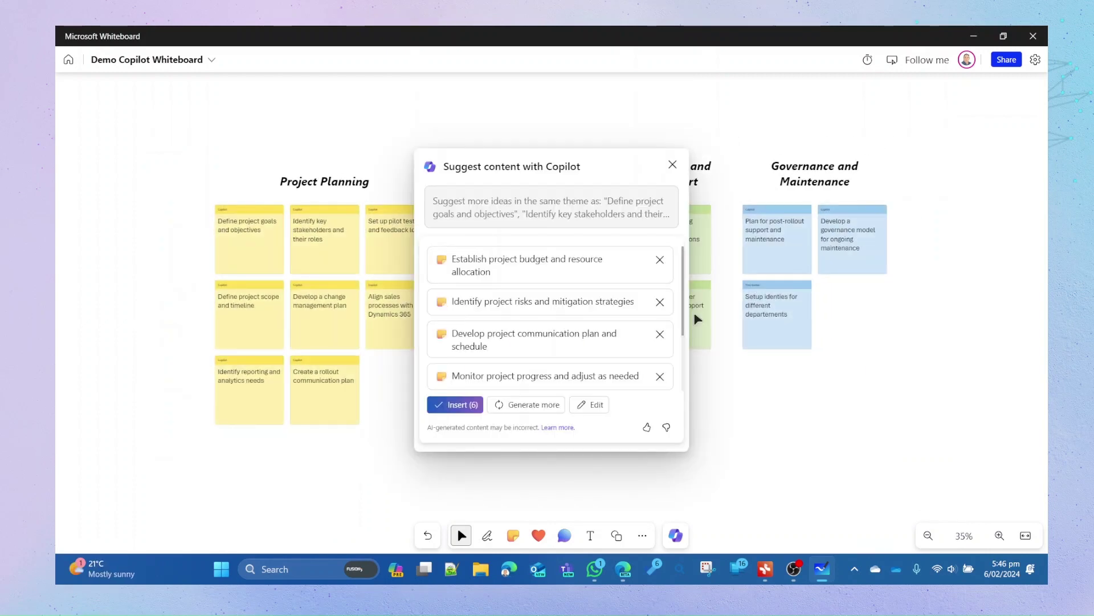
scroll(557, 275, down, 1)
scroll(557, 285, down, 3)
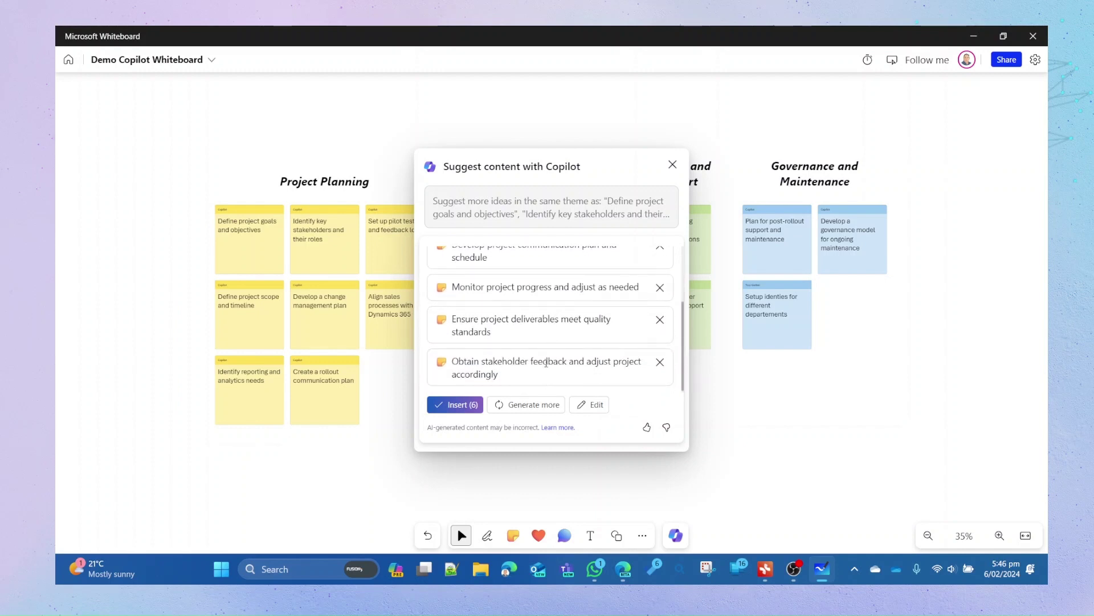
scroll(570, 285, up, 4)
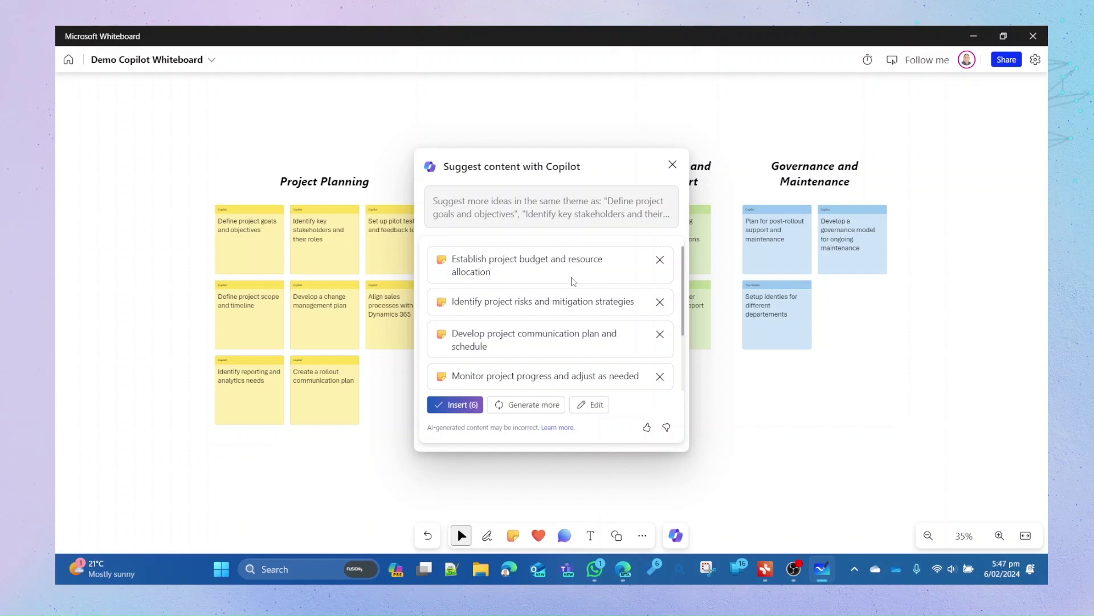
click(675, 166)
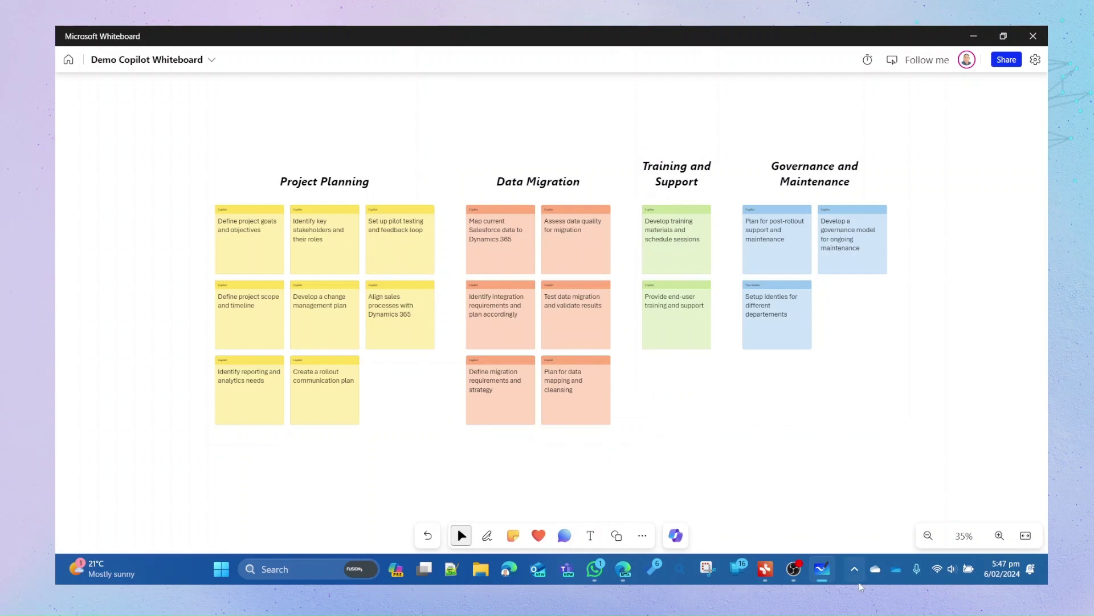
Generate a Copilot summary of the sticky notes and scroll through the Loop summary card
drag(759, 465, 695, 462)
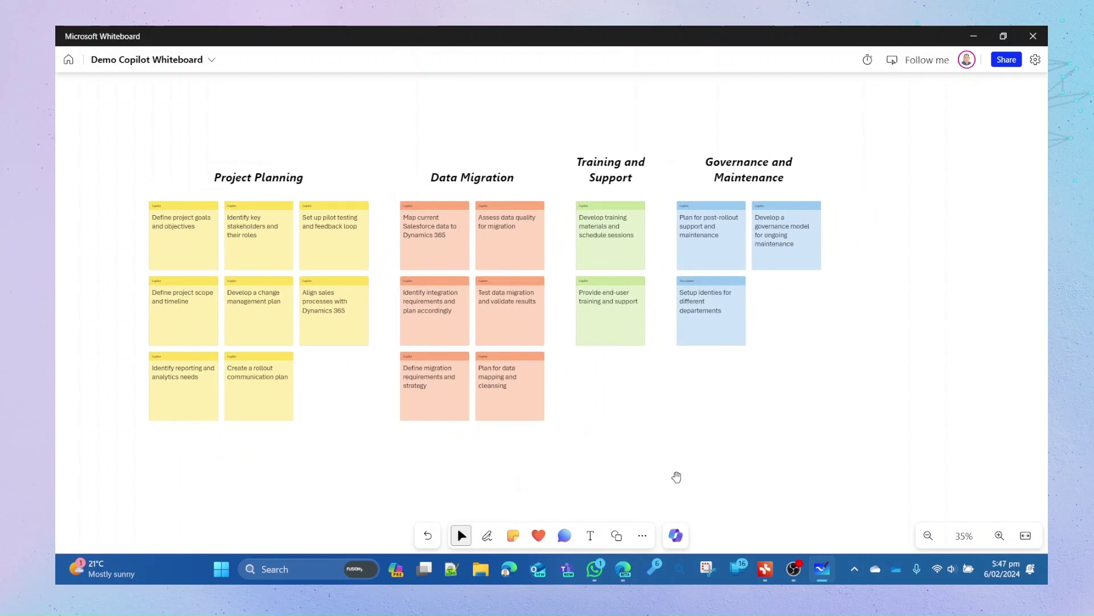
click(676, 536)
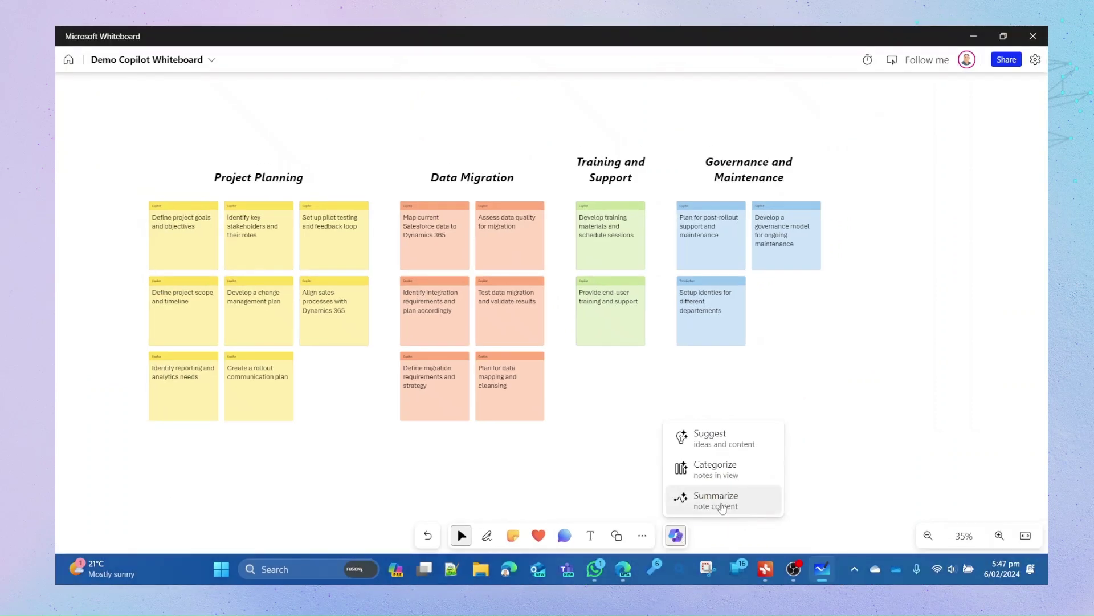
click(723, 506)
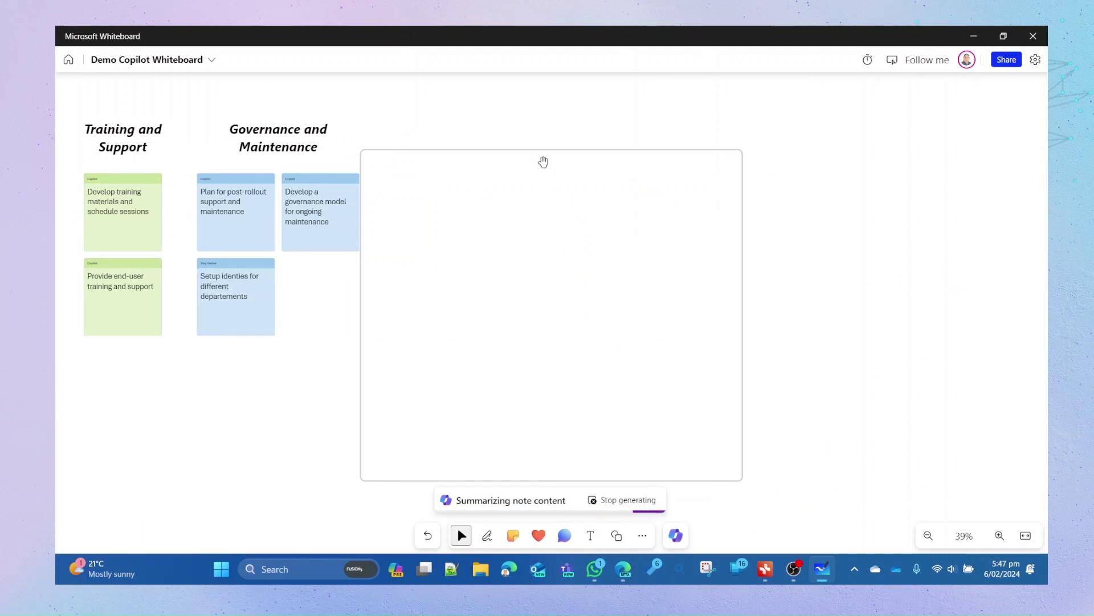
drag(543, 162, 772, 147)
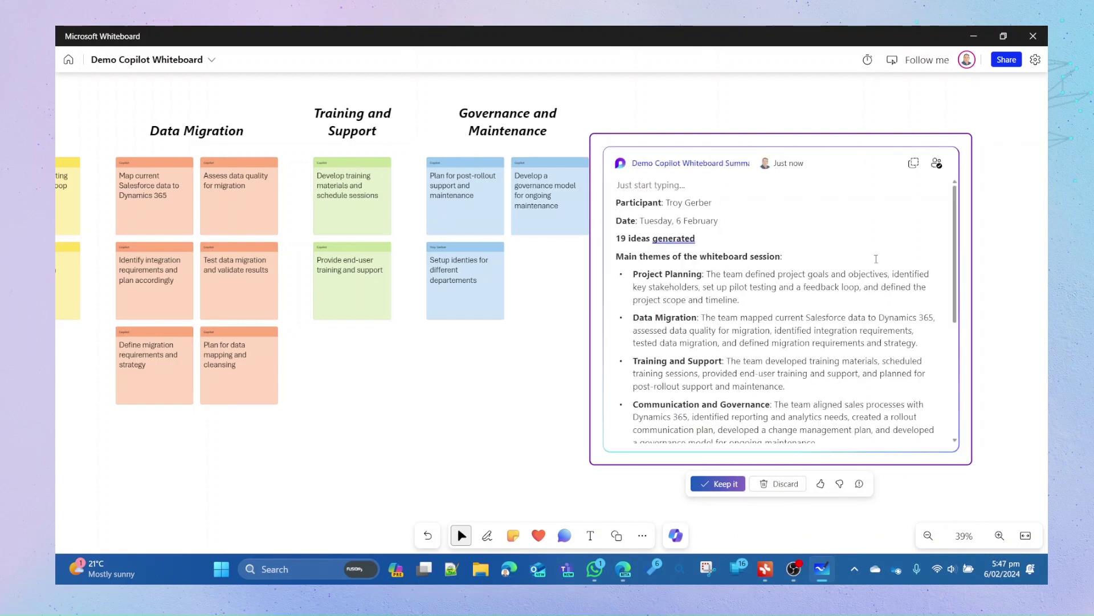
drag(696, 139, 501, 122)
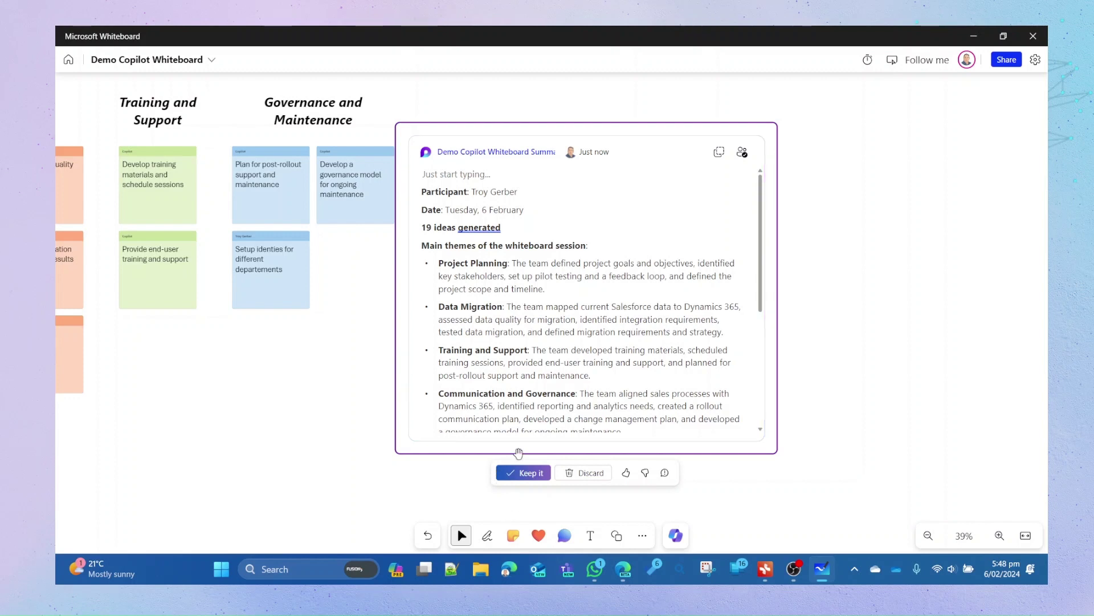
scroll(473, 261, down, 3)
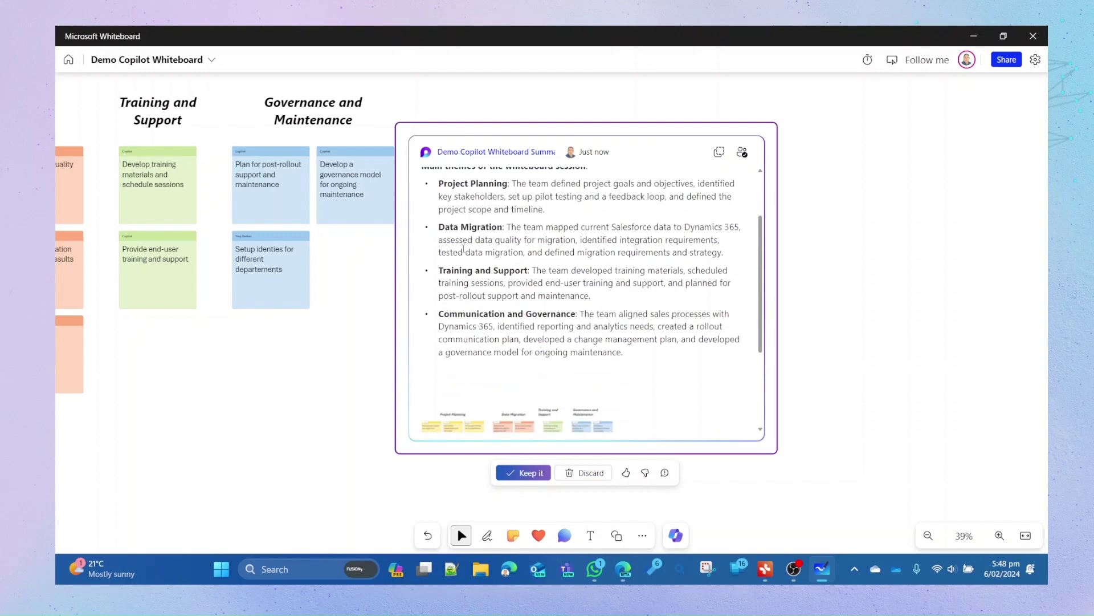
scroll(462, 232, up, 3)
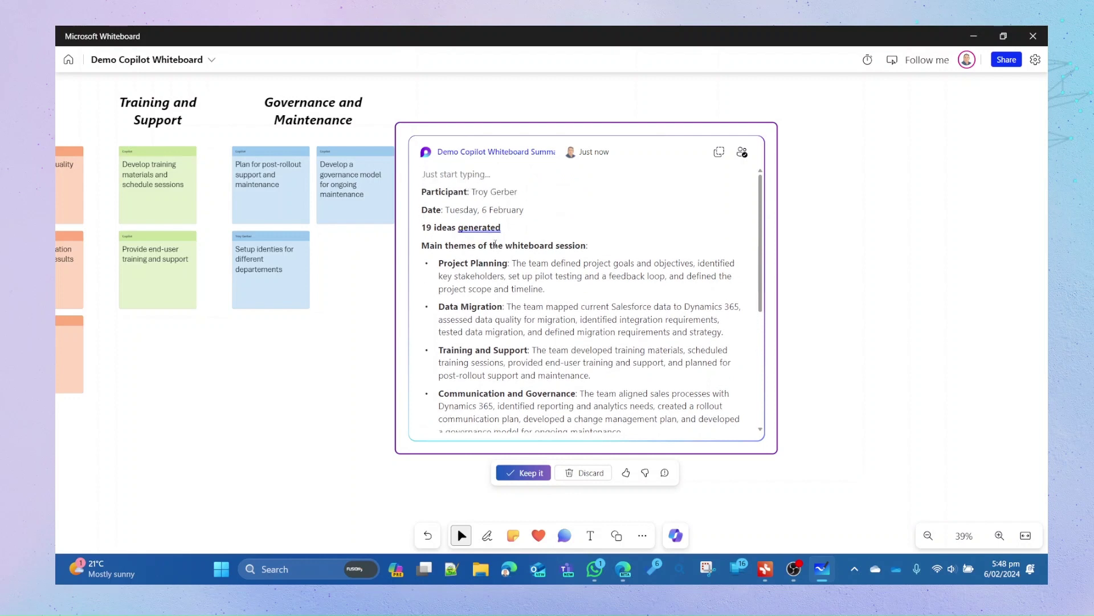
scroll(499, 249, down, 1)
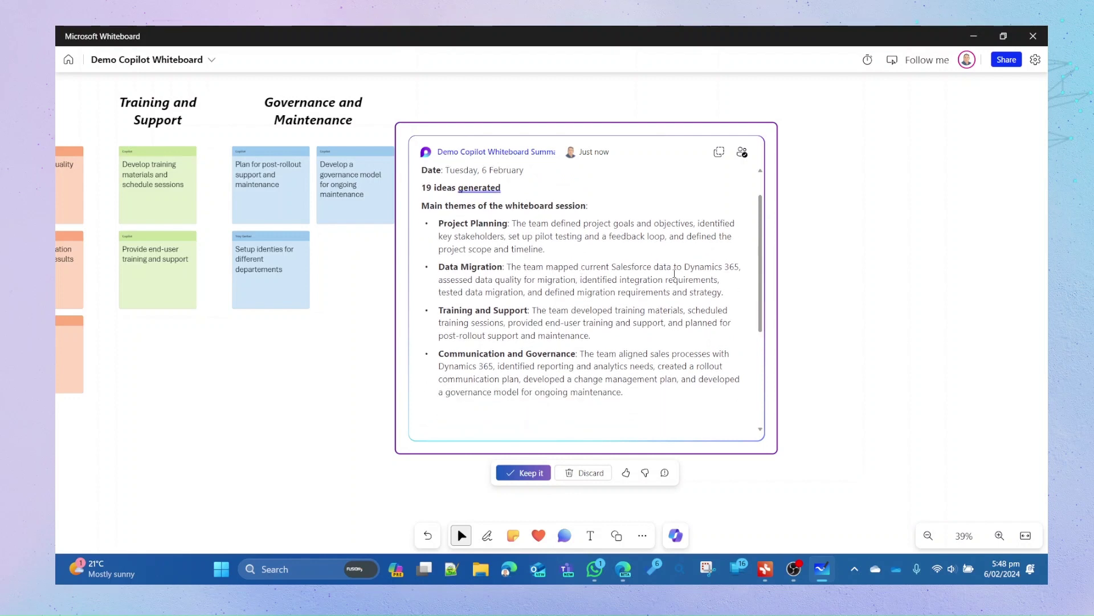
scroll(688, 276, down, 5)
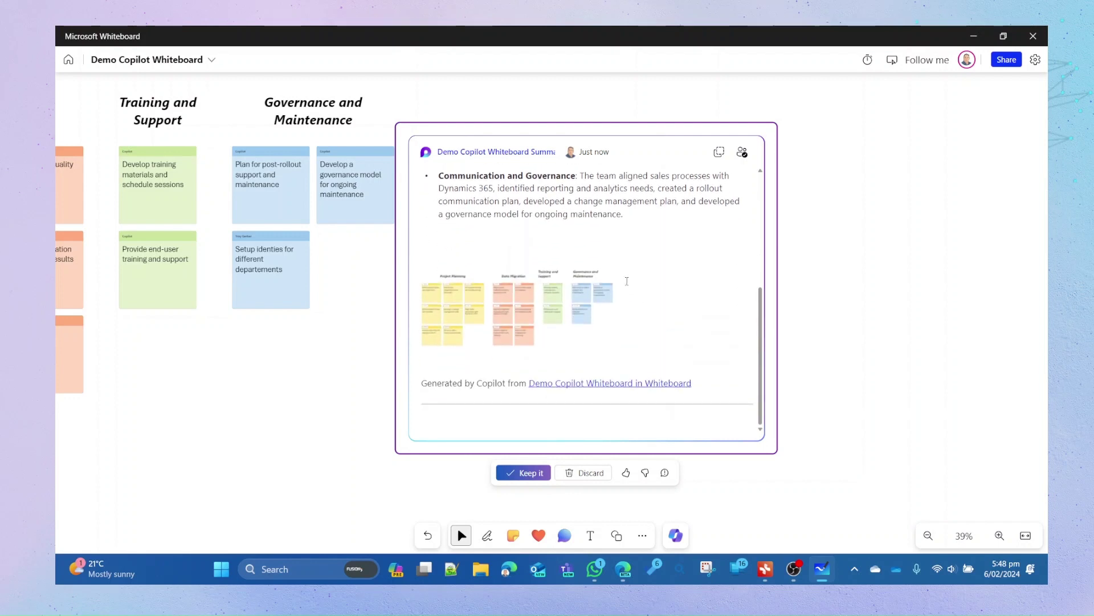
Keep the summary card on the board and copy the summary component to the clipboard
click(529, 472)
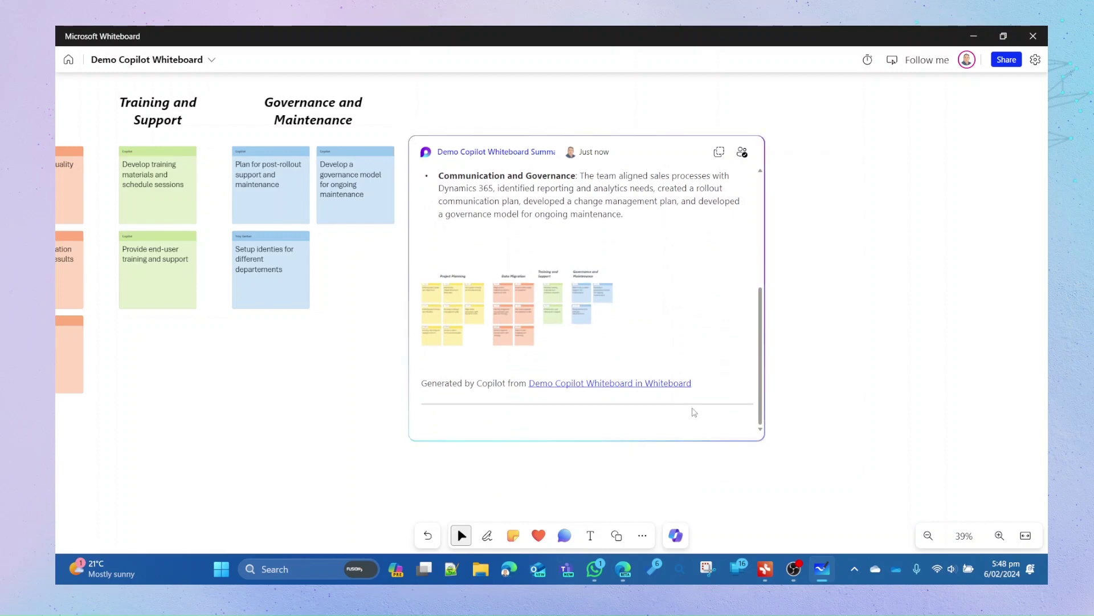
drag(833, 296, 889, 281)
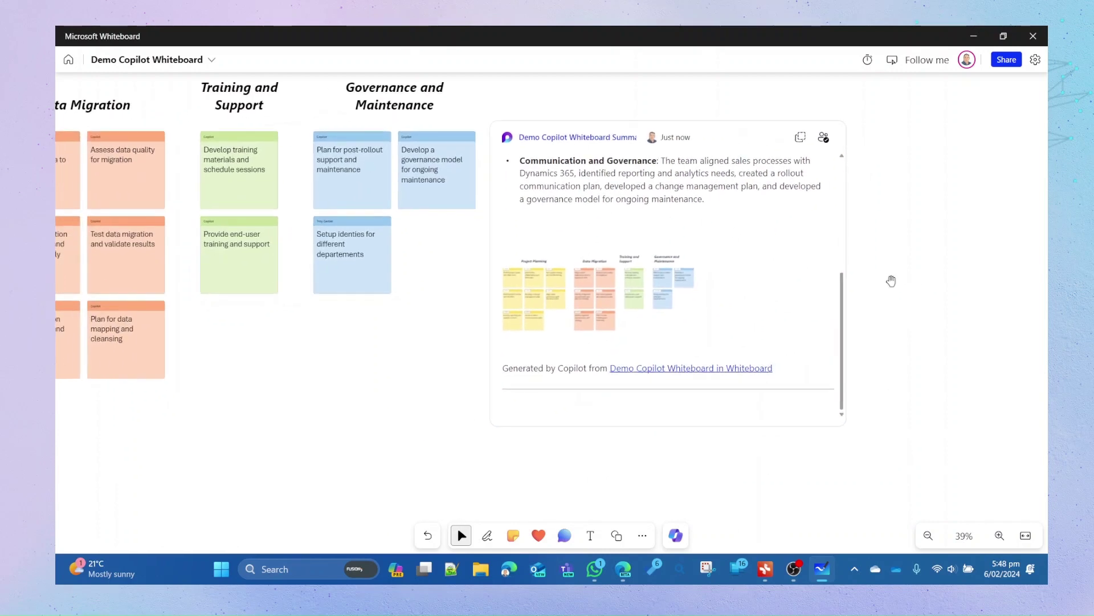
scroll(835, 285, up, 6)
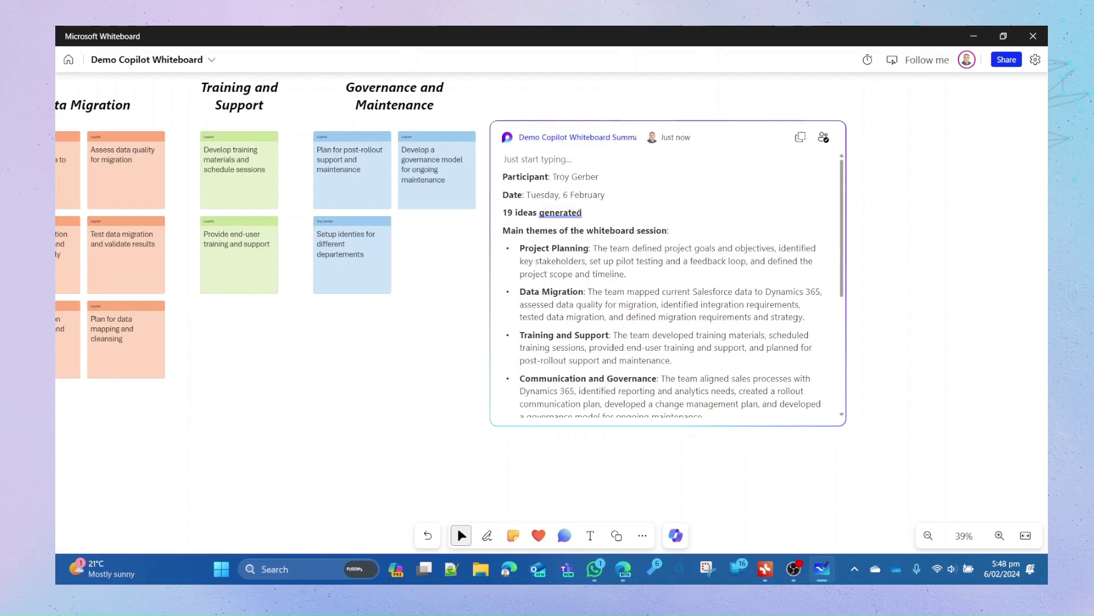
scroll(640, 263, down, 2)
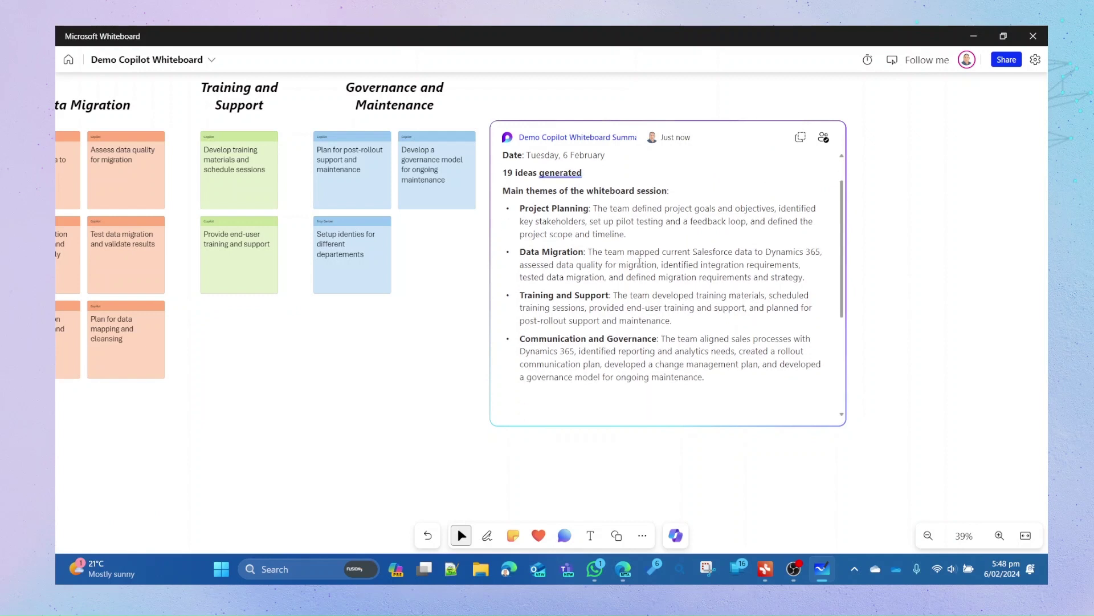
scroll(640, 262, up, 2)
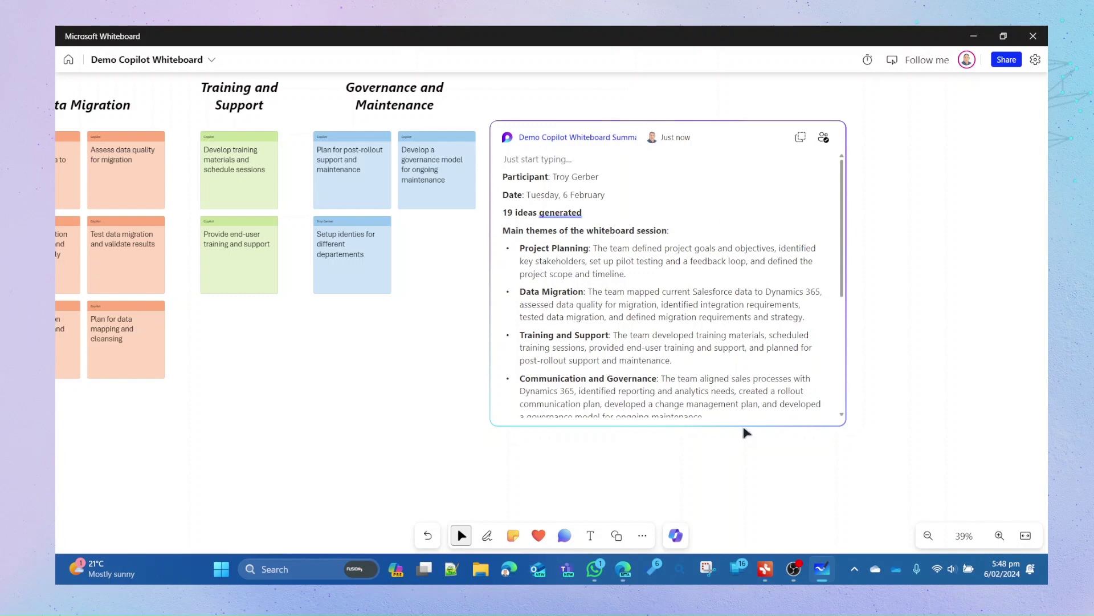
scroll(711, 353, down, 3)
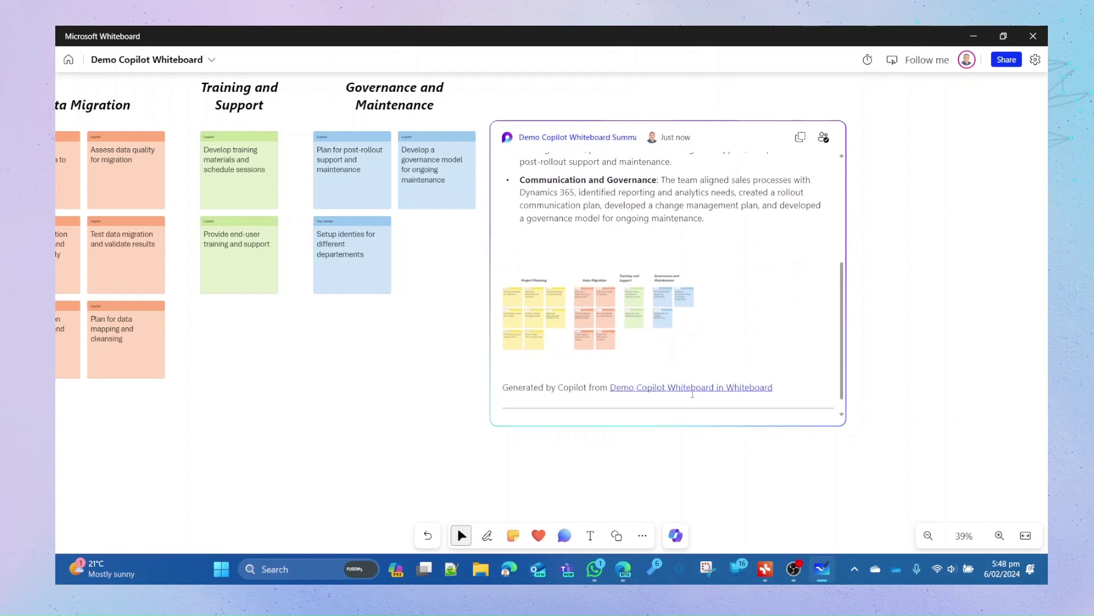
scroll(693, 403, up, 5)
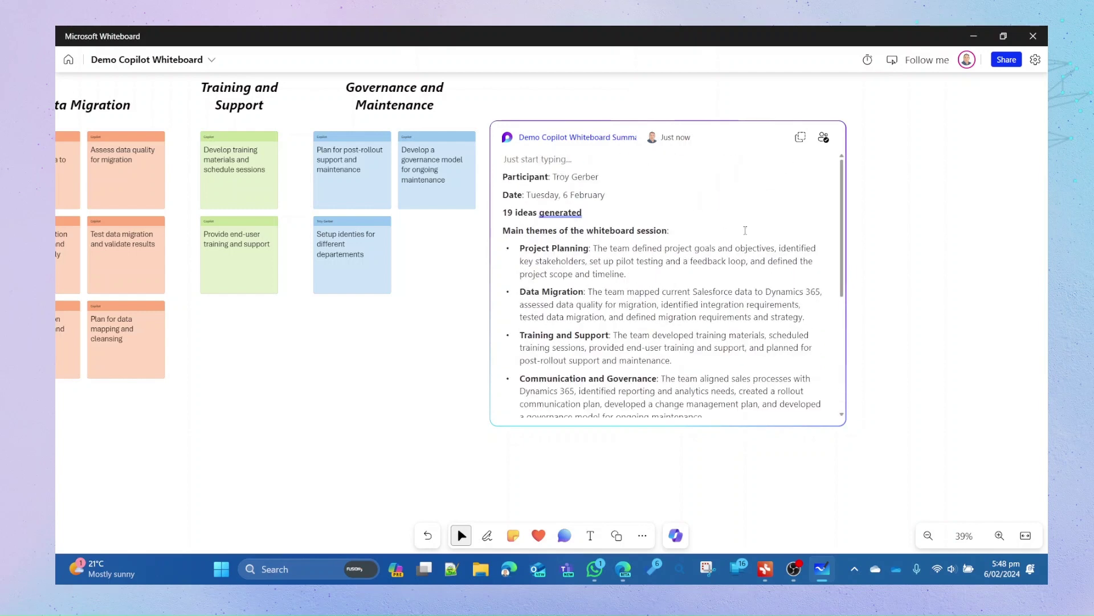
click(800, 138)
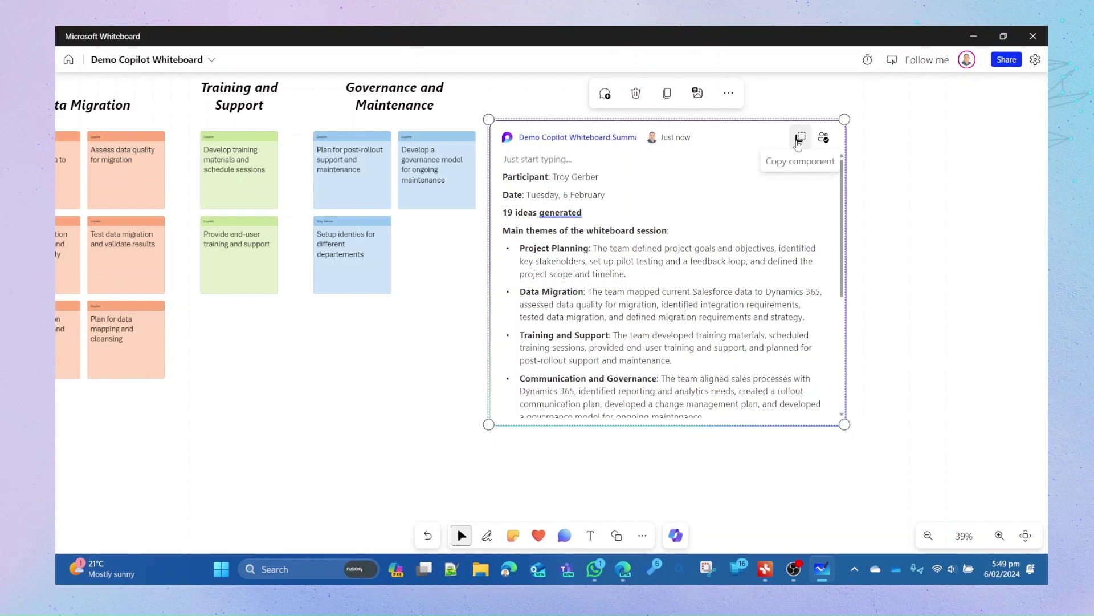
scroll(675, 309, down, 4)
scroll(674, 308, up, 5)
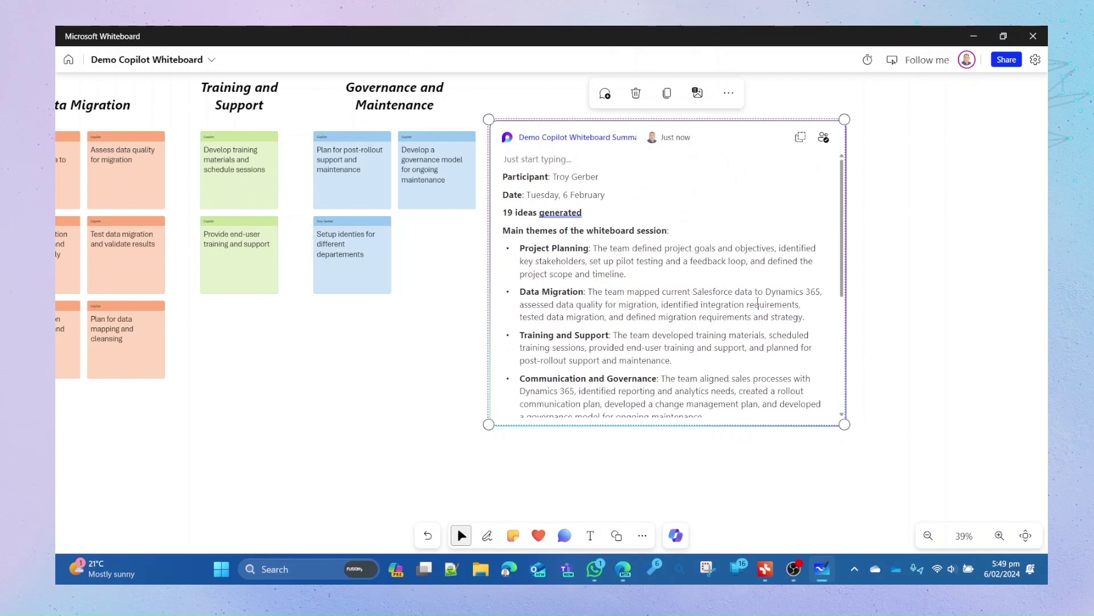
Deselect the summary card, pan toward Project Planning, and zoom out to about 32%
click(341, 446)
drag(391, 431, 540, 408)
scroll(539, 439, down, 1)
scroll(488, 439, down, 1)
scroll(522, 442, down, 1)
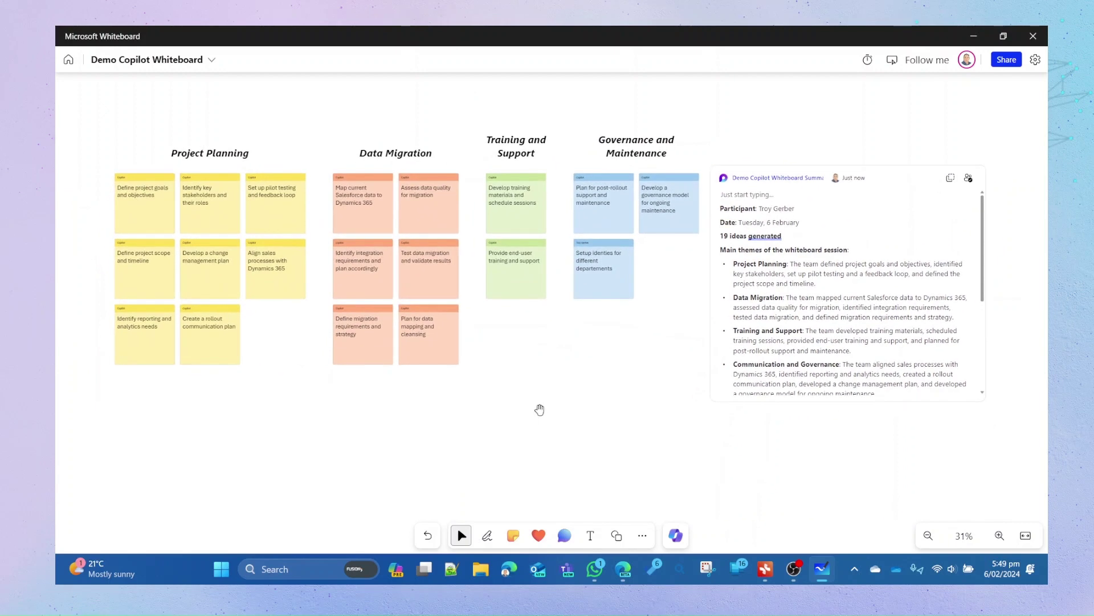
scroll(527, 411, up, 1)
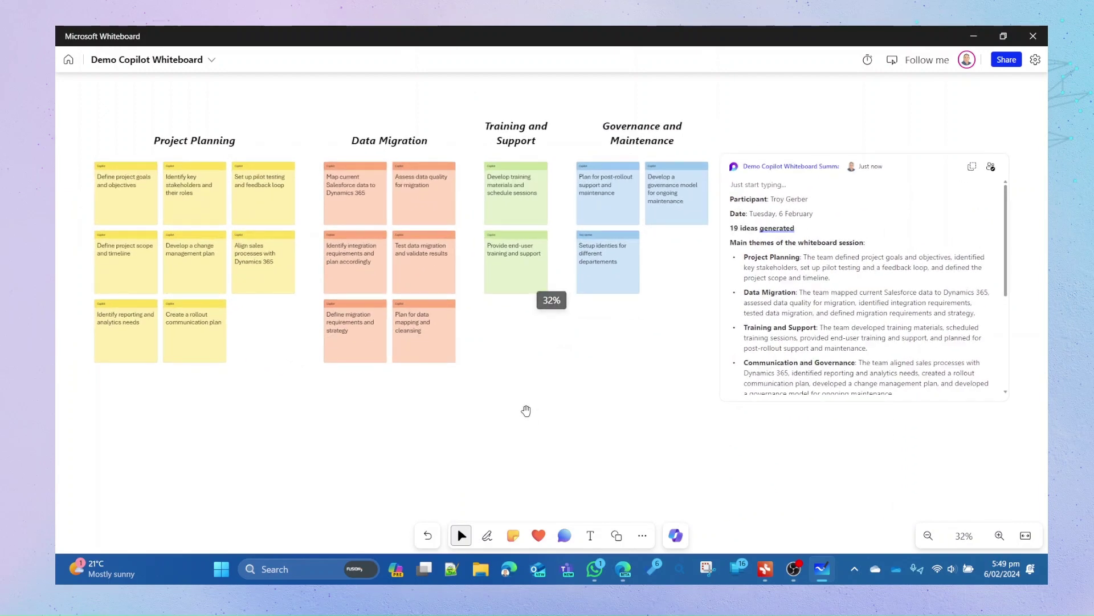